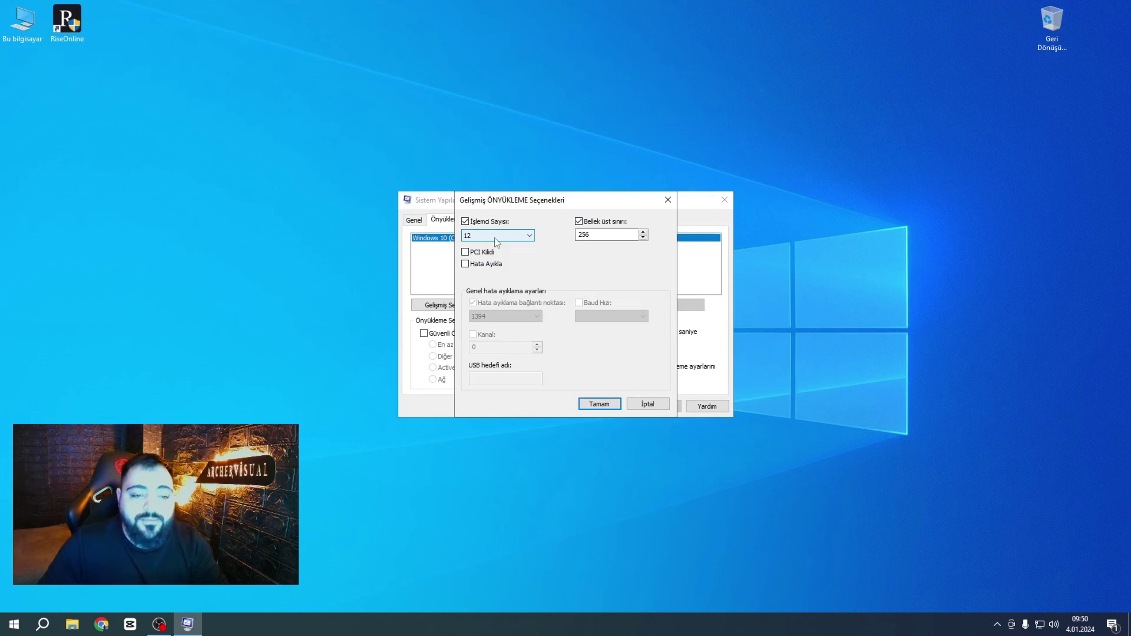
# Confirm the advanced boot options with 12 processors and a 256 memory limit, and close System Configuration without restarting
pyautogui.click(599, 405)
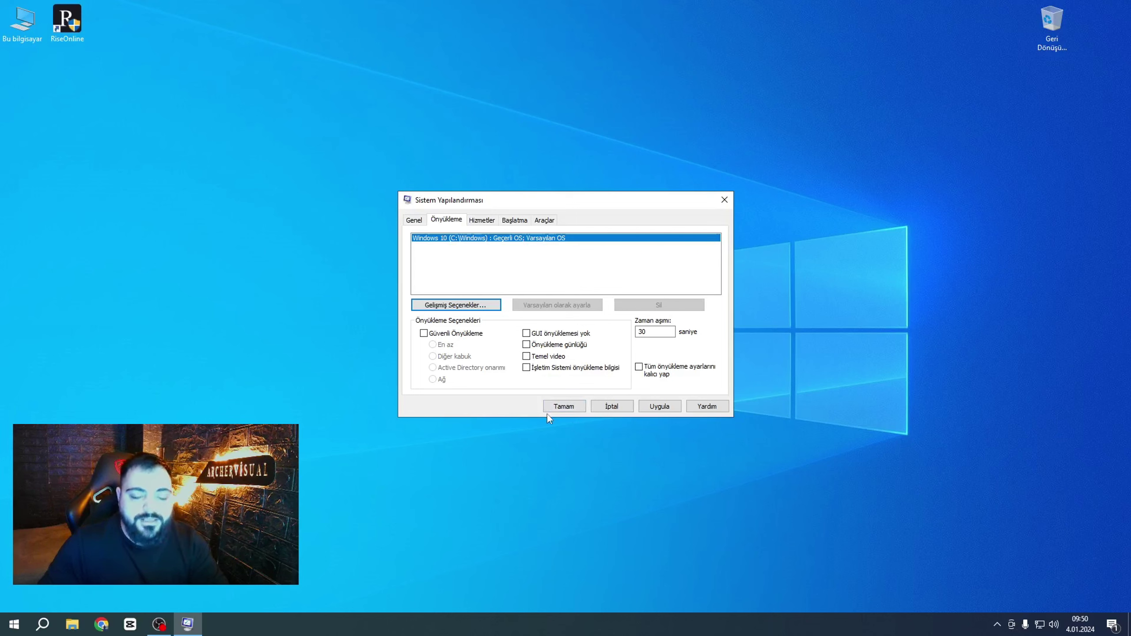
pyautogui.click(559, 407)
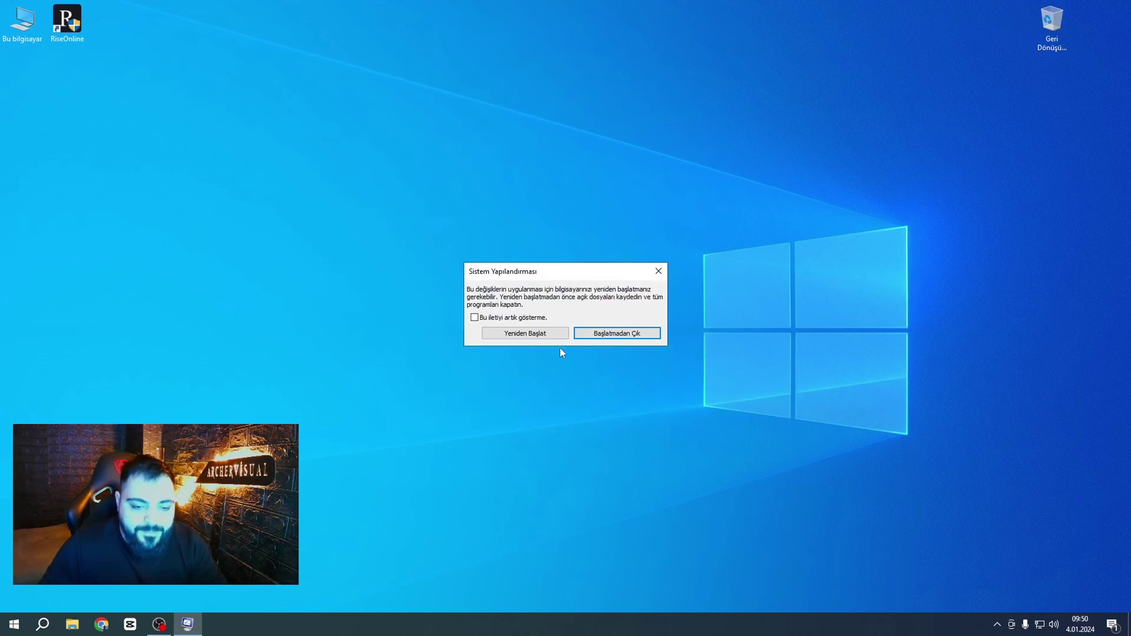
pyautogui.click(659, 272)
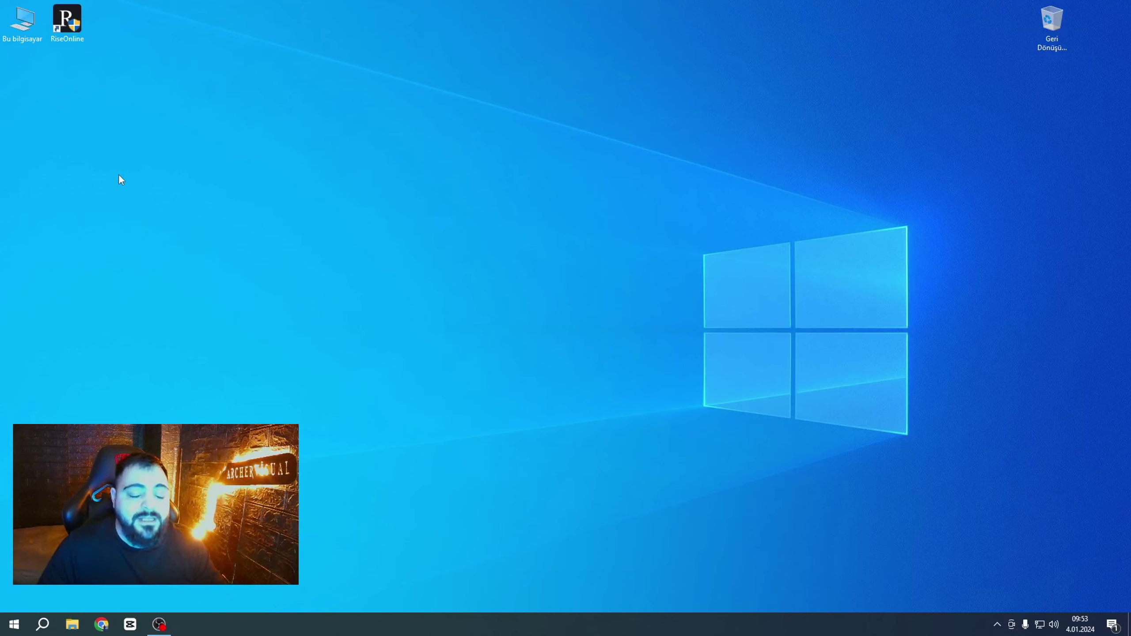
pyautogui.rightClick(21, 32)
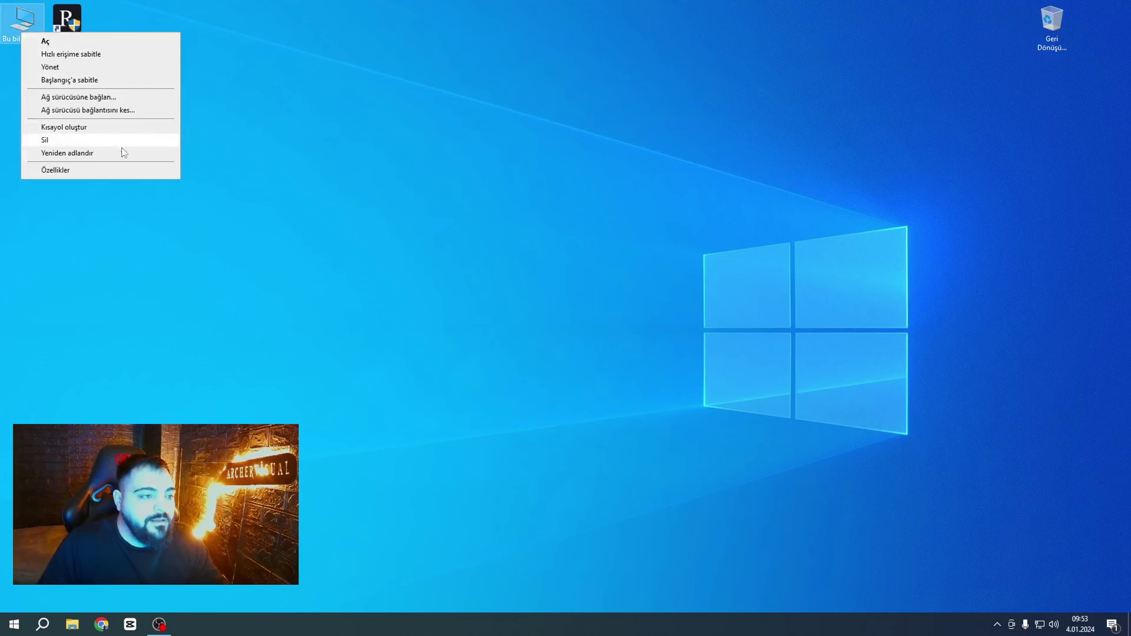
pyautogui.click(343, 139)
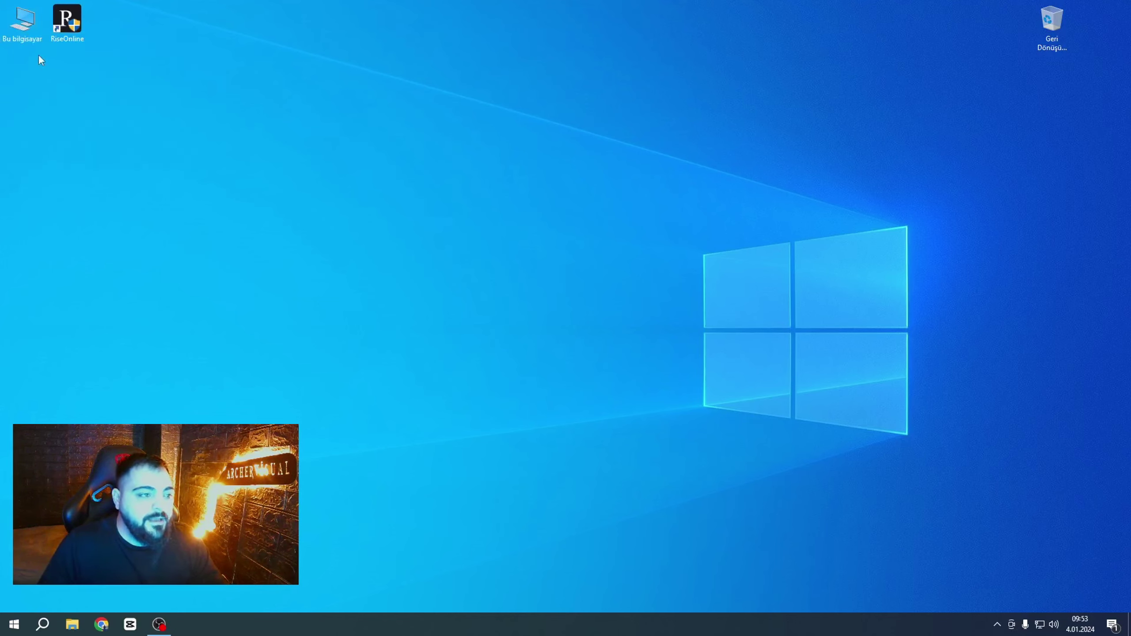
pyautogui.rightClick(30, 32)
pyautogui.click(234, 112)
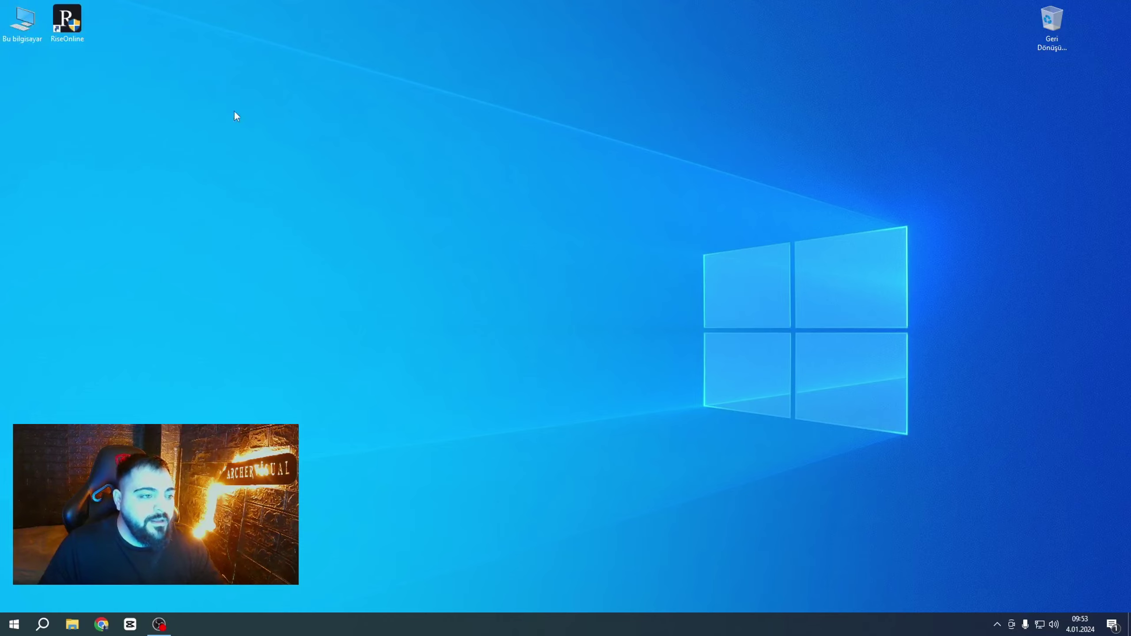
# Open the Performance Options from this computer's advanced system settings and move the dialog clear of the other window
pyautogui.rightClick(18, 24)
pyautogui.click(49, 161)
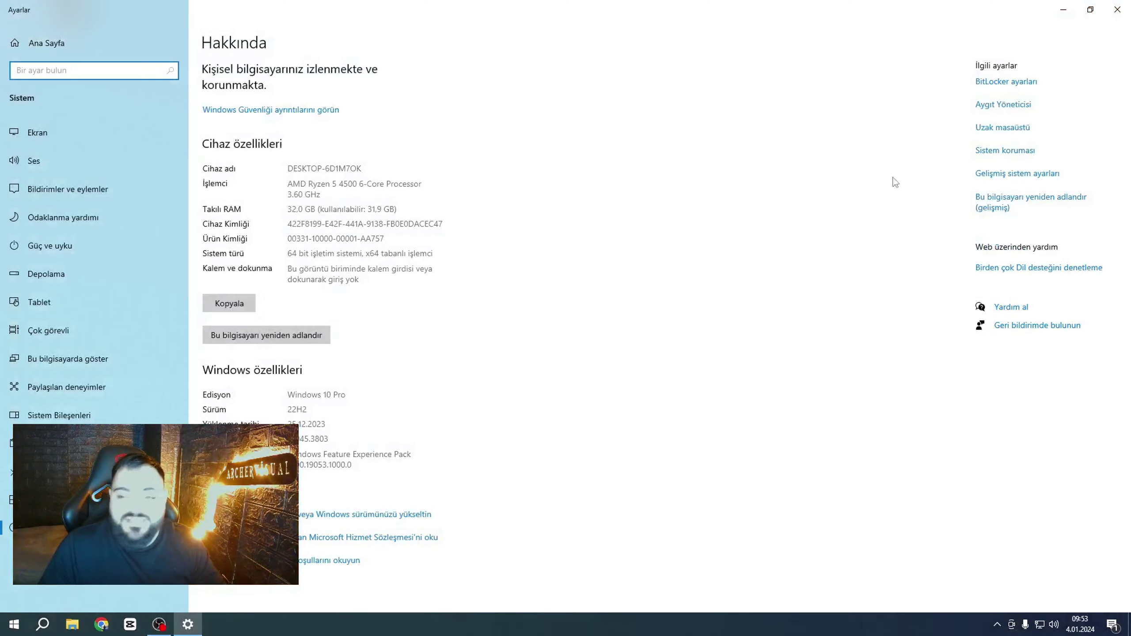
pyautogui.click(1007, 177)
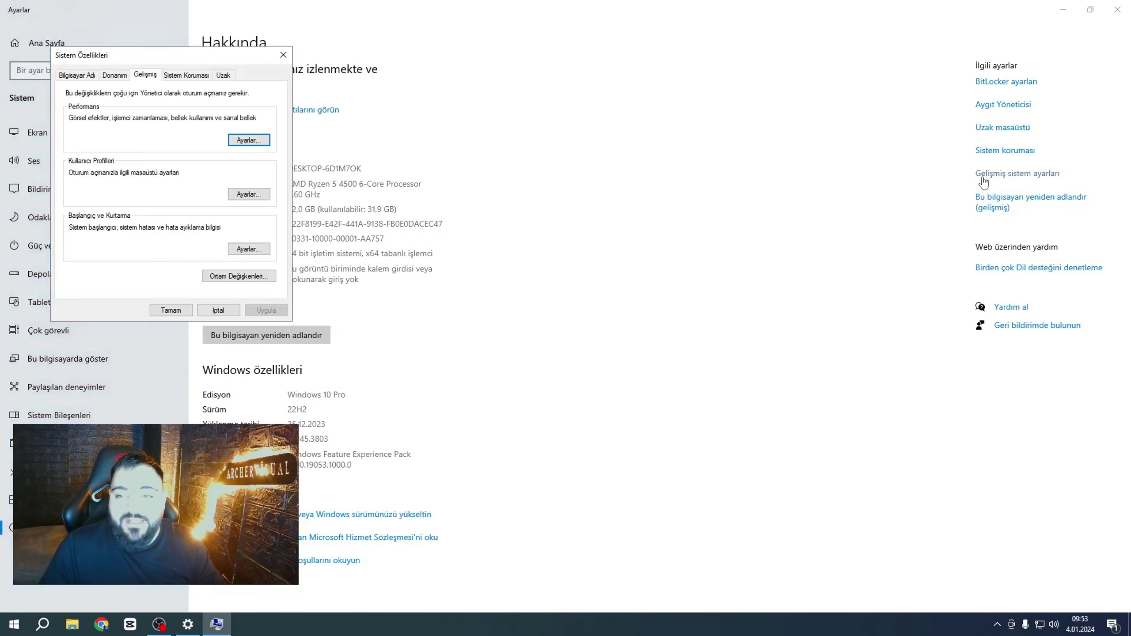
pyautogui.click(250, 141)
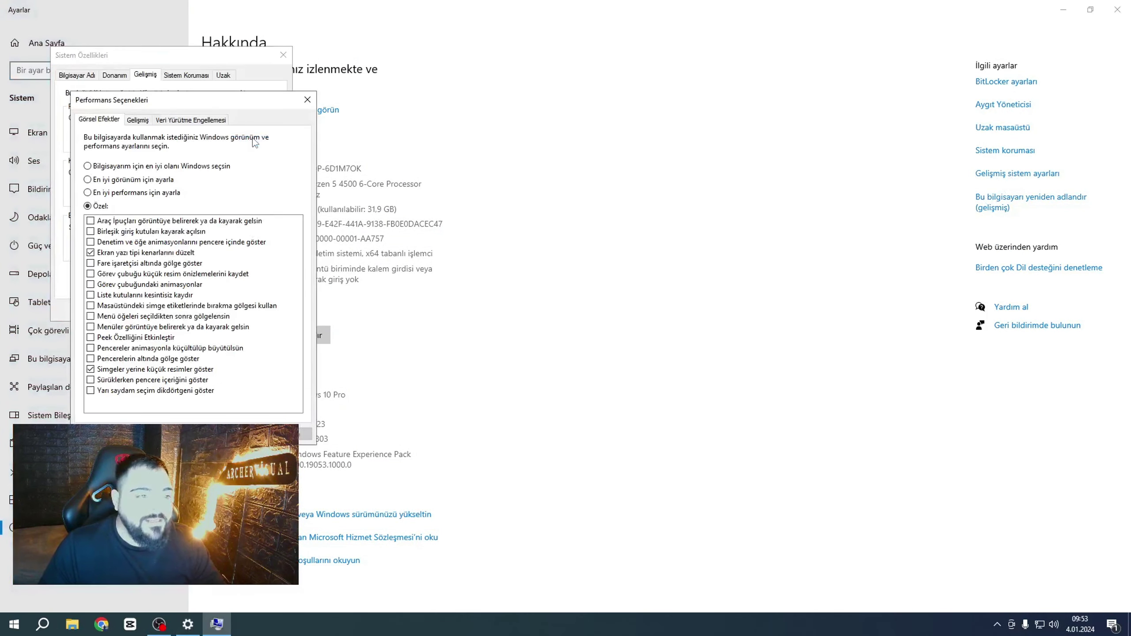
pyautogui.moveTo(191, 106); pyautogui.dragTo(555, 138)
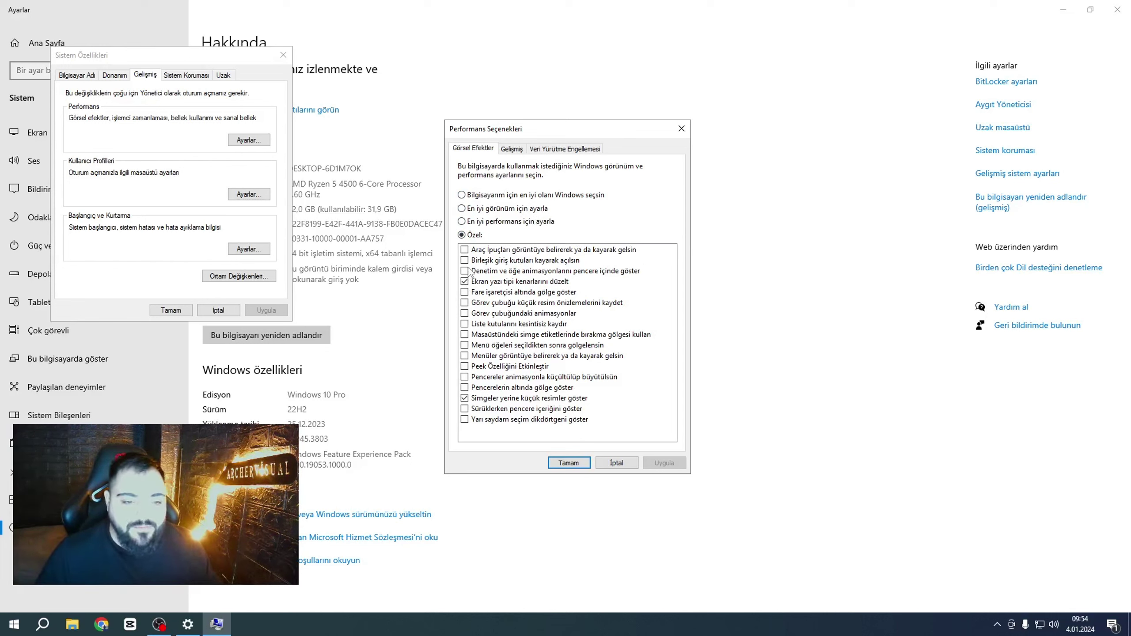
# Set visual effects for best performance, re-enable icon thumbnails and smooth screen font edges, apply the changes, and leave the settings windows
pyautogui.click(463, 221)
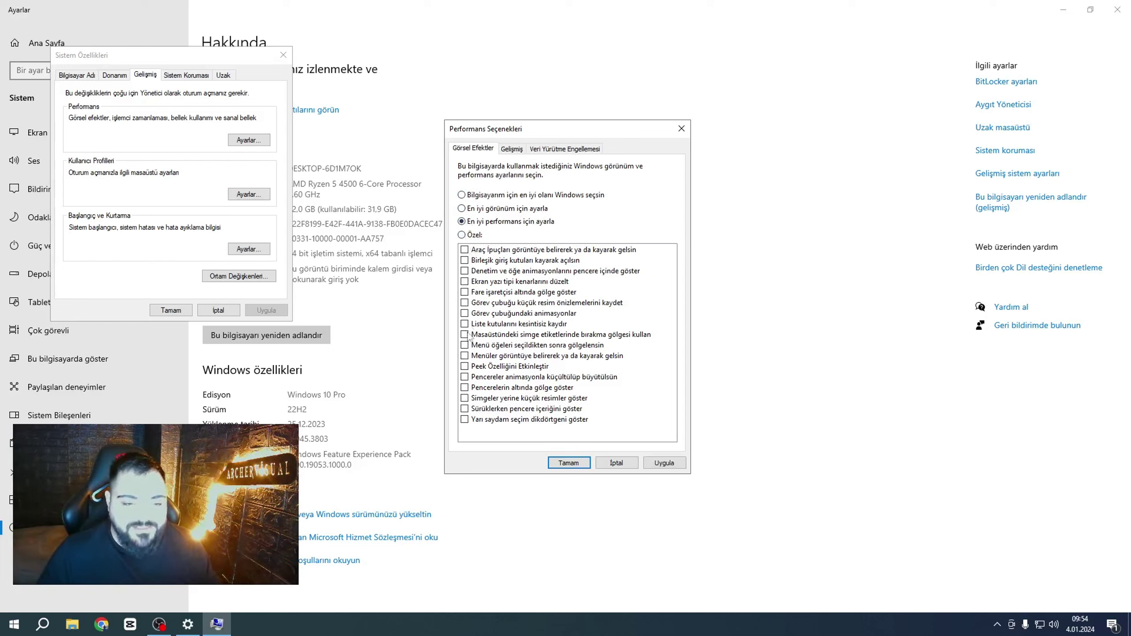
pyautogui.click(464, 398)
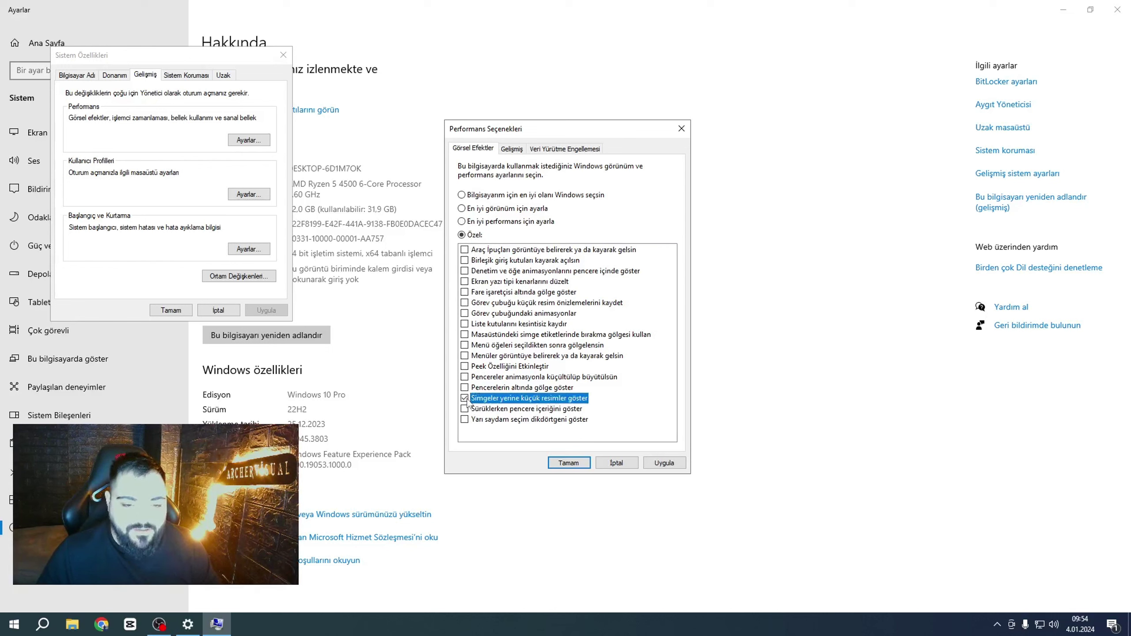
pyautogui.click(467, 285)
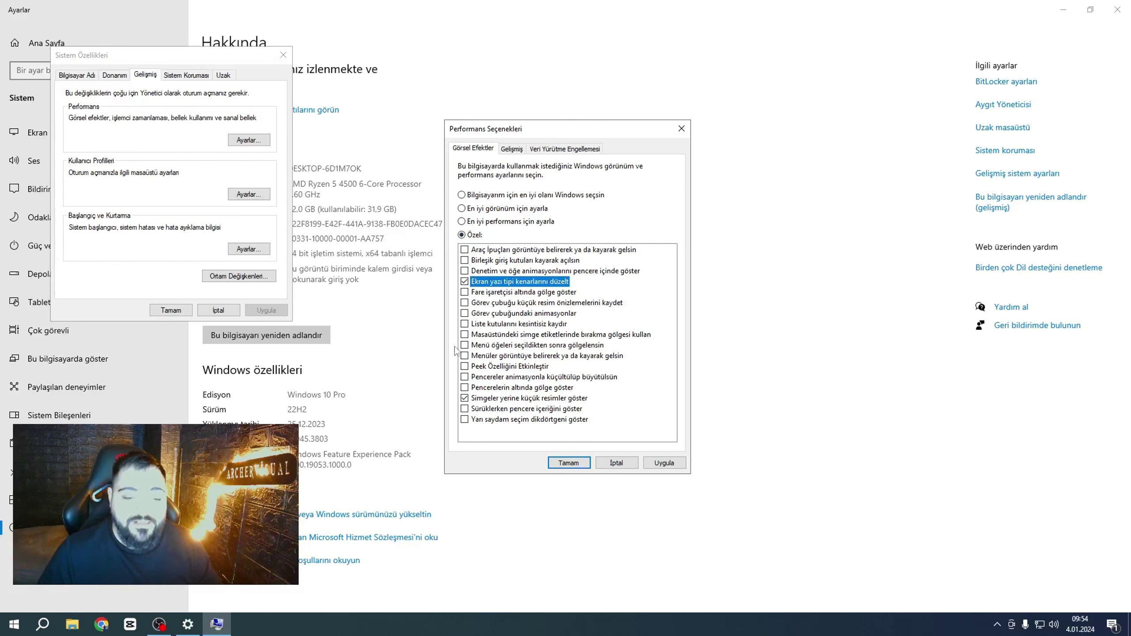
pyautogui.click(664, 462)
pyautogui.click(569, 463)
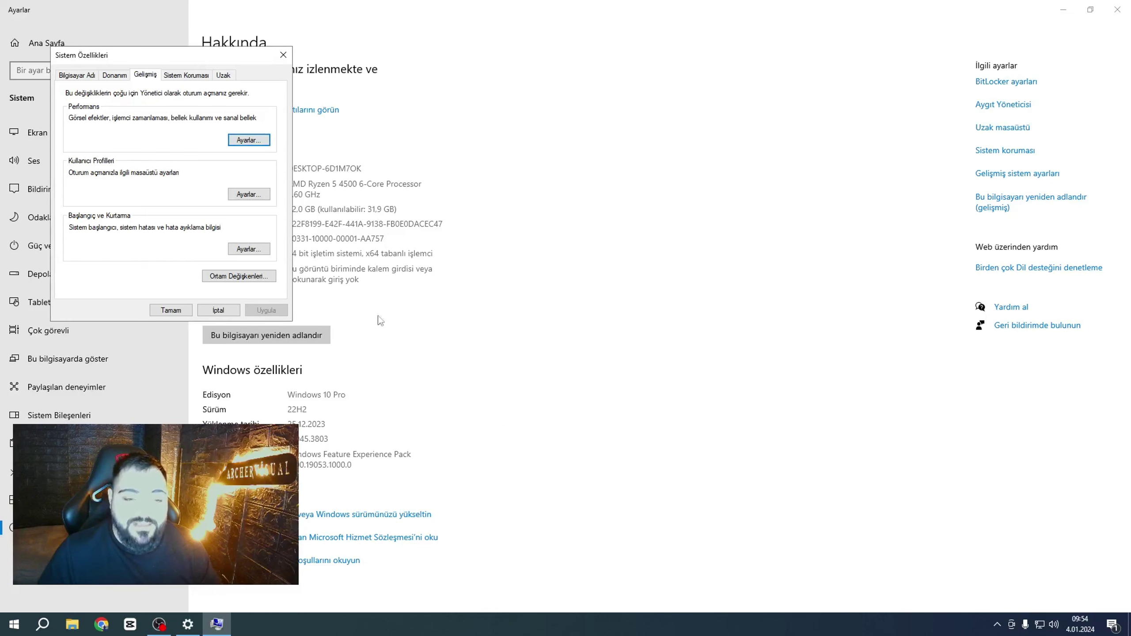
pyautogui.click(171, 312)
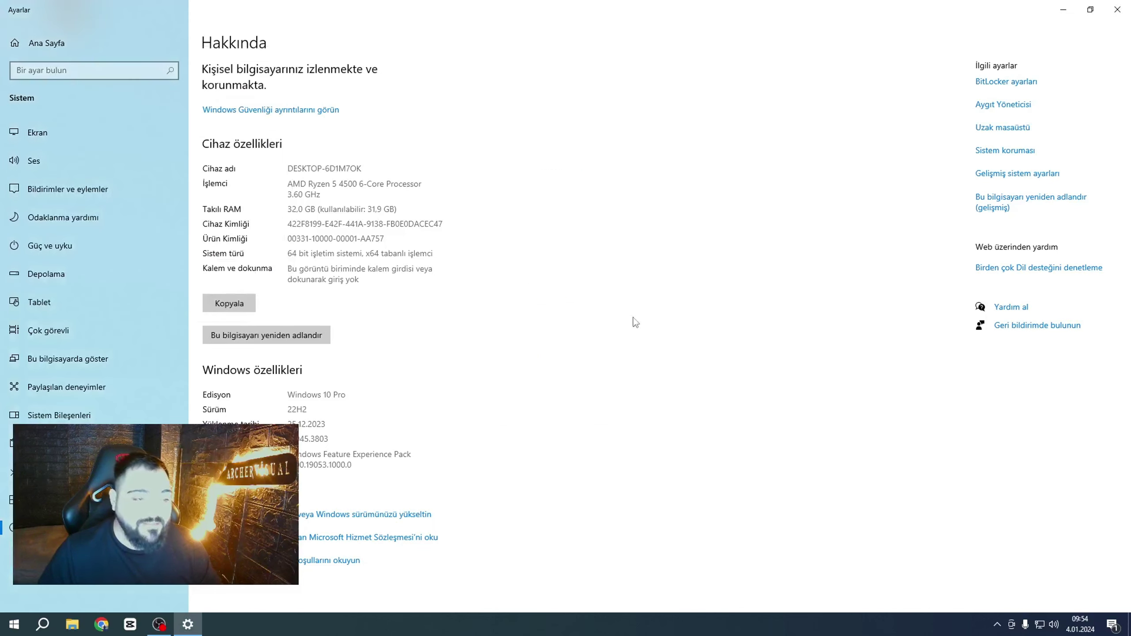
pyautogui.click(1063, 9)
# Refresh the desktop several times
pyautogui.rightClick(568, 225)
pyautogui.rightClick(488, 220)
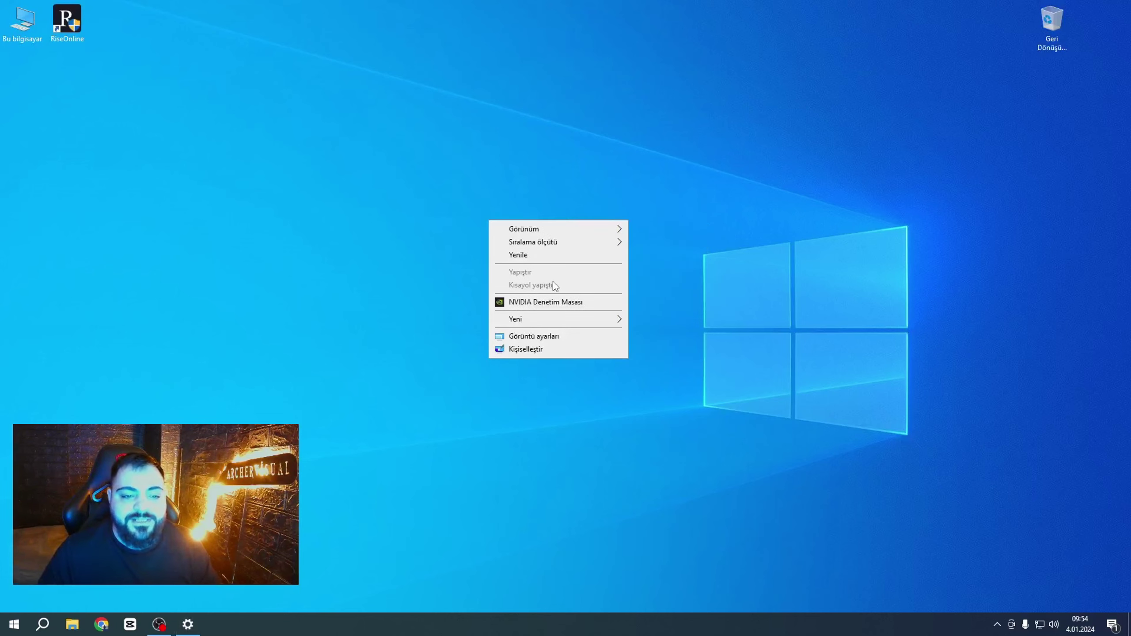
pyautogui.rightClick(496, 244)
pyautogui.click(568, 280)
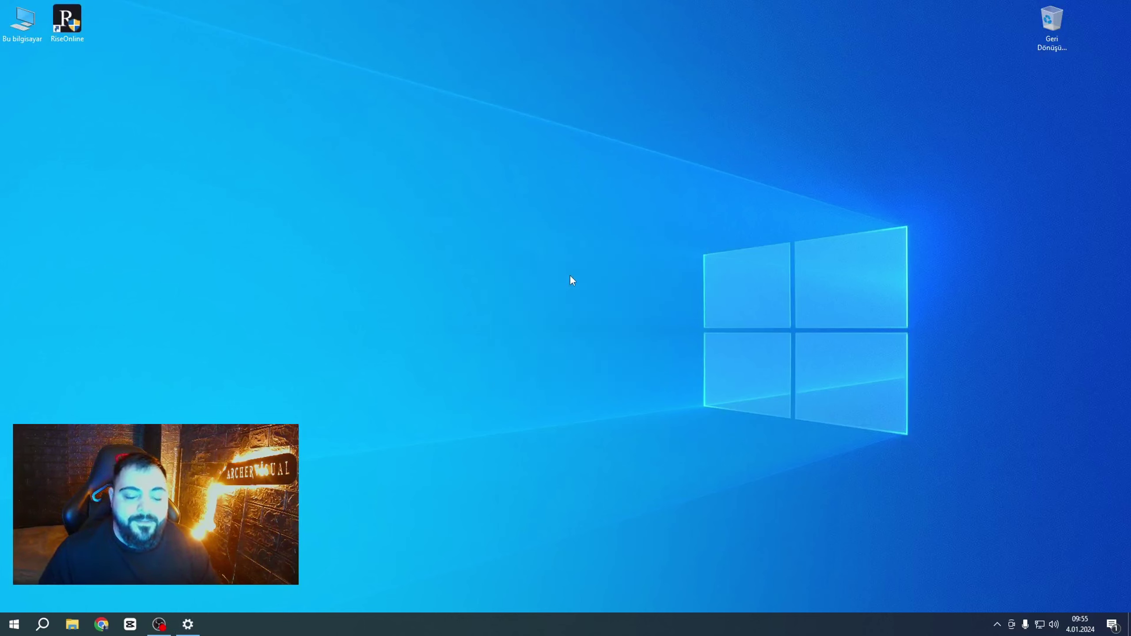
pyautogui.rightClick(551, 225)
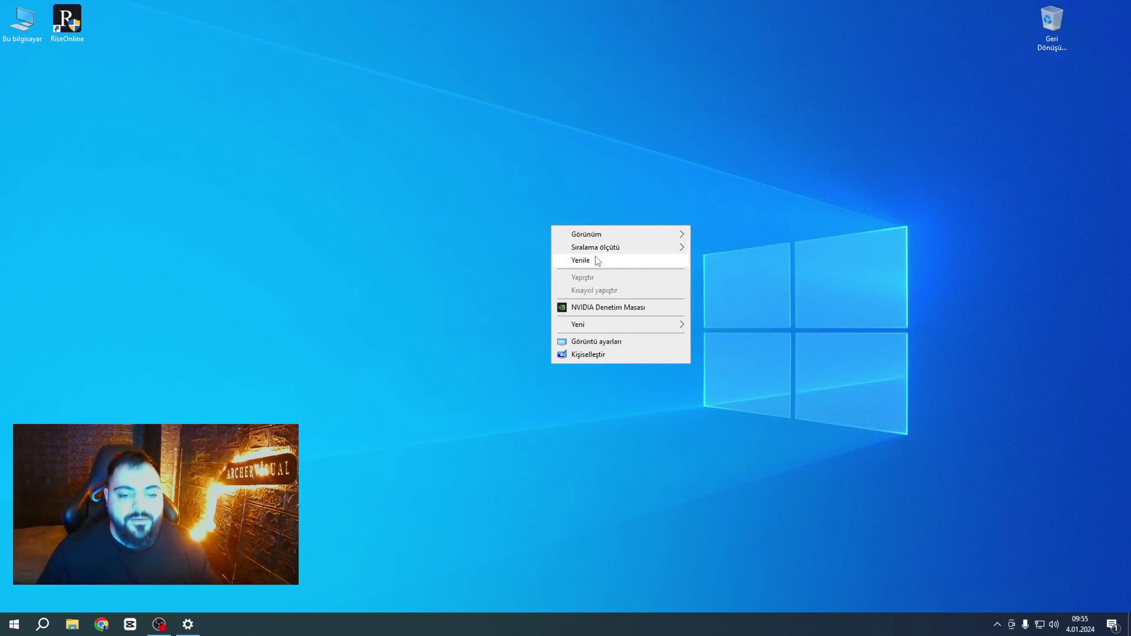
pyautogui.click(588, 258)
pyautogui.rightClick(548, 240)
pyautogui.click(583, 274)
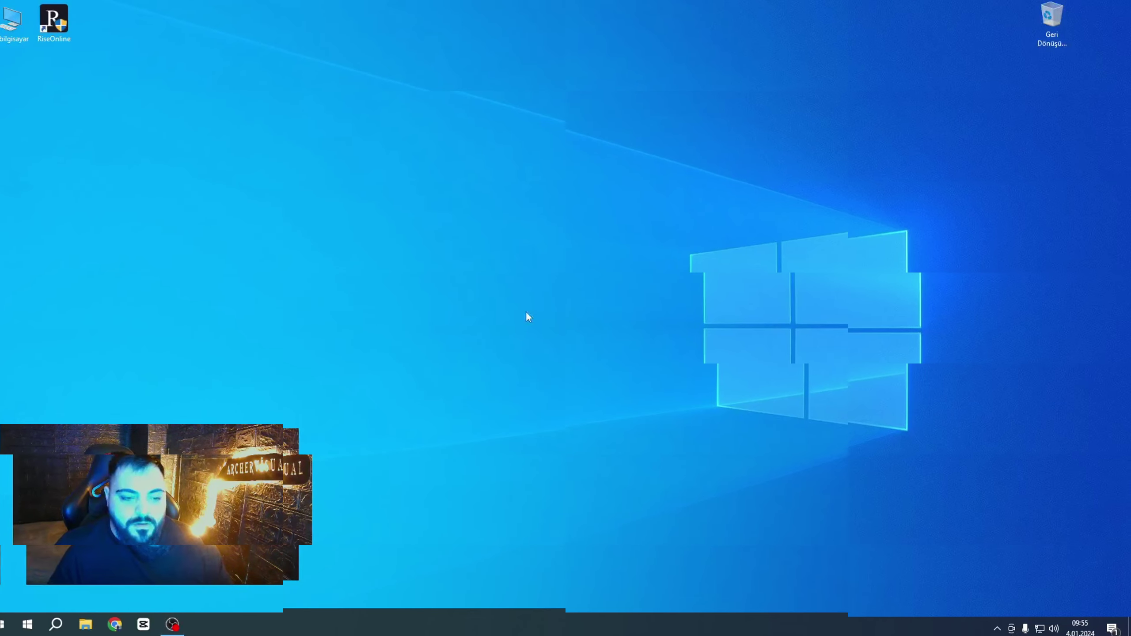
# Open the Game Mode settings and review the Game Bar, Captures and Game Mode options
pyautogui.click(43, 628)
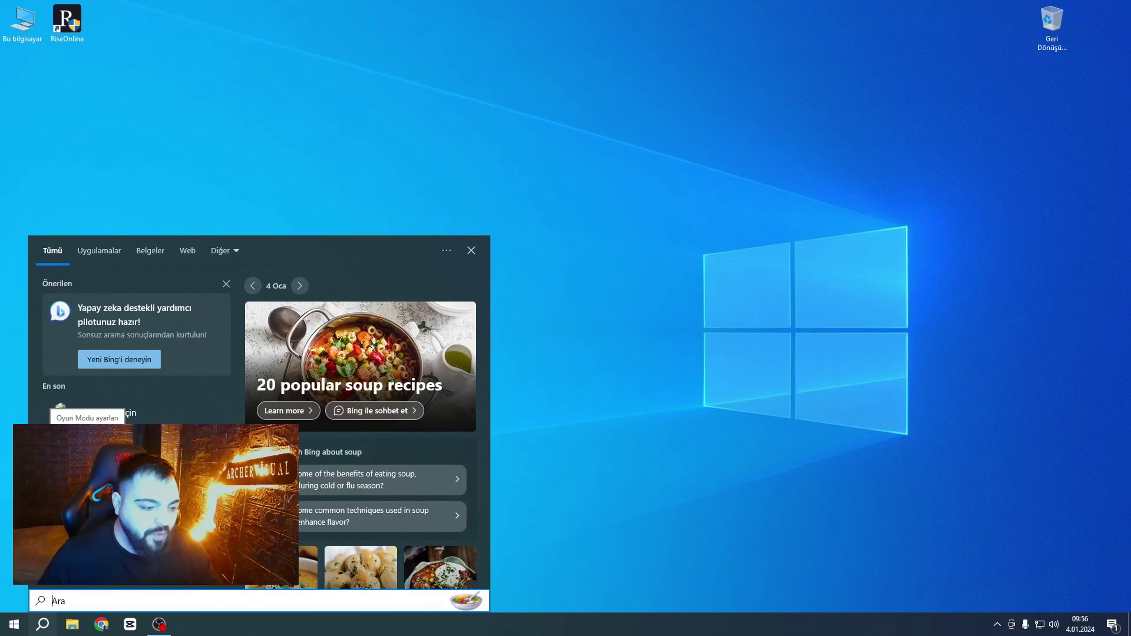
pyautogui.click(90, 407)
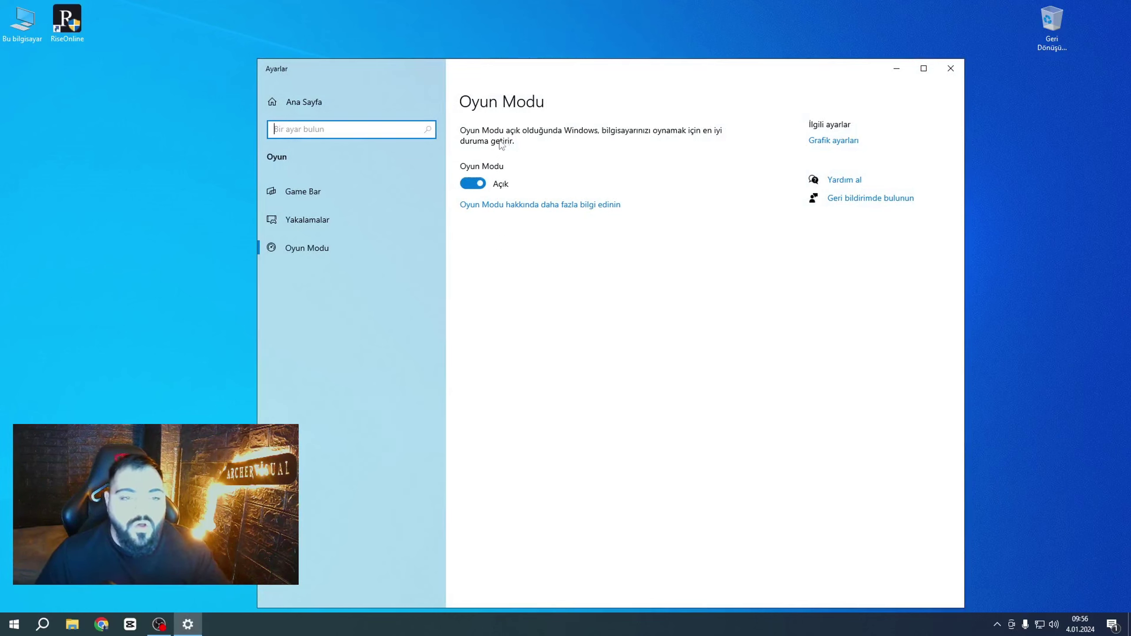
pyautogui.click(305, 202)
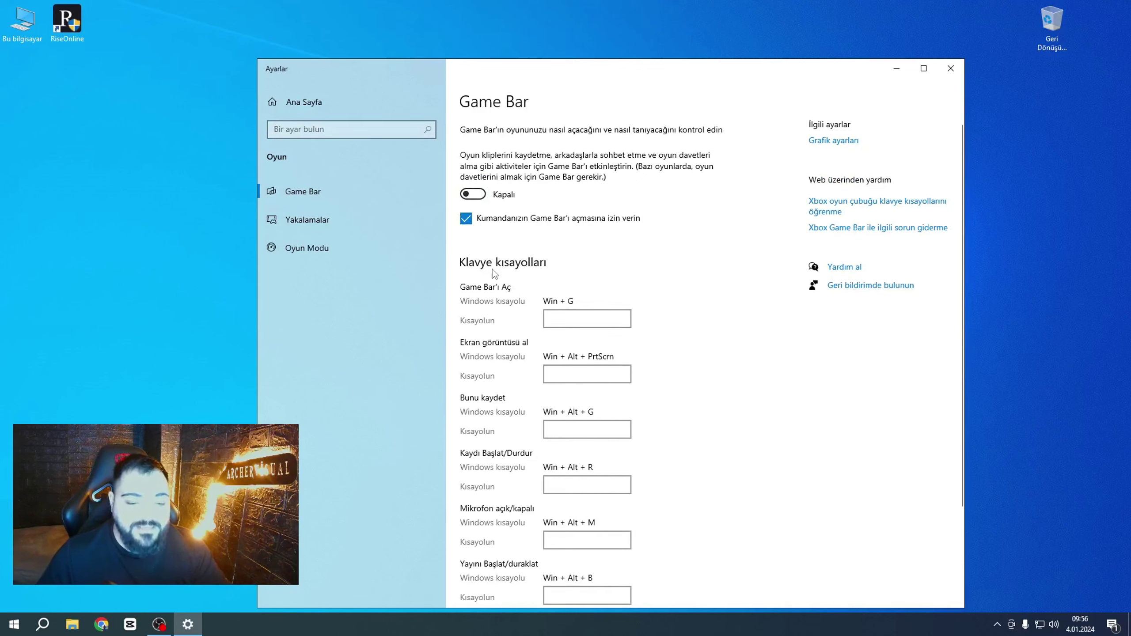
pyautogui.click(338, 225)
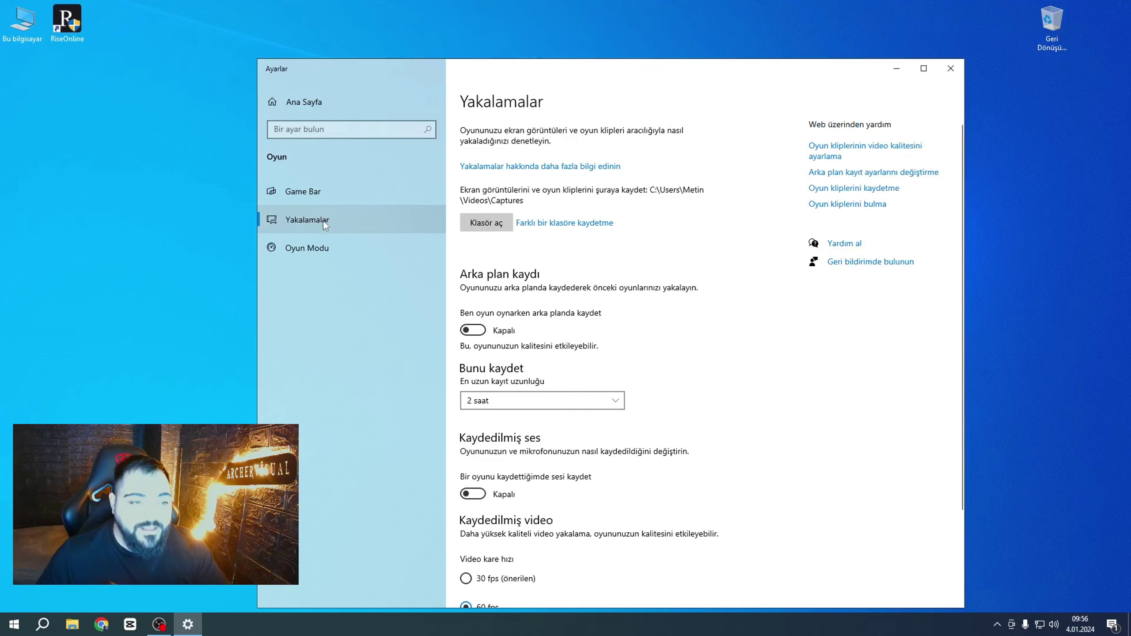
pyautogui.scroll(-3, 507, 384)
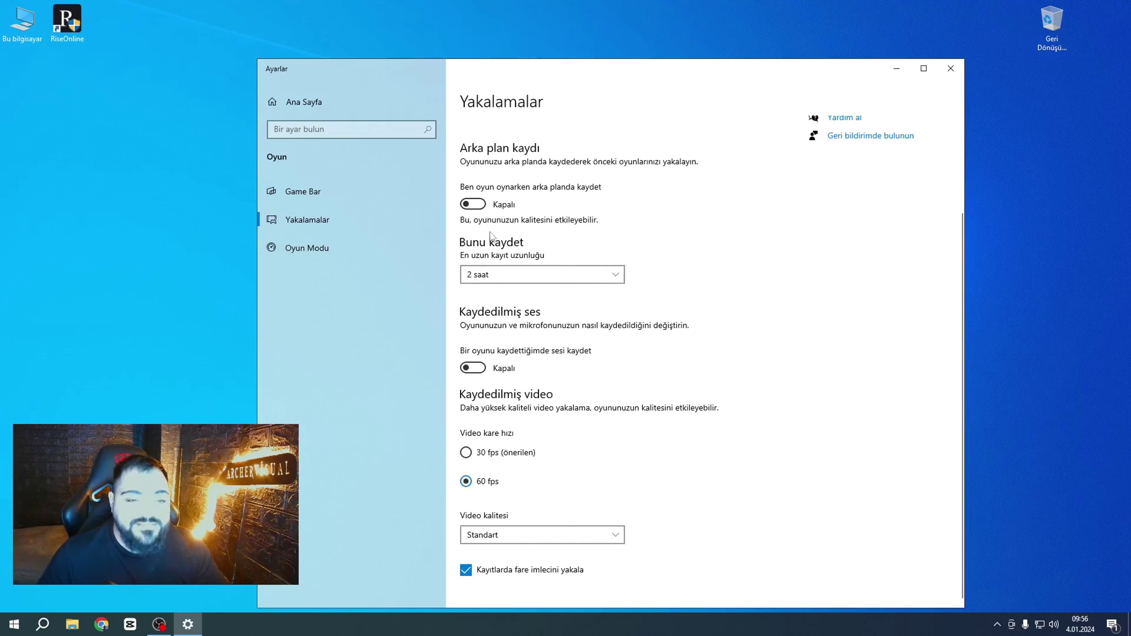
pyautogui.click(345, 195)
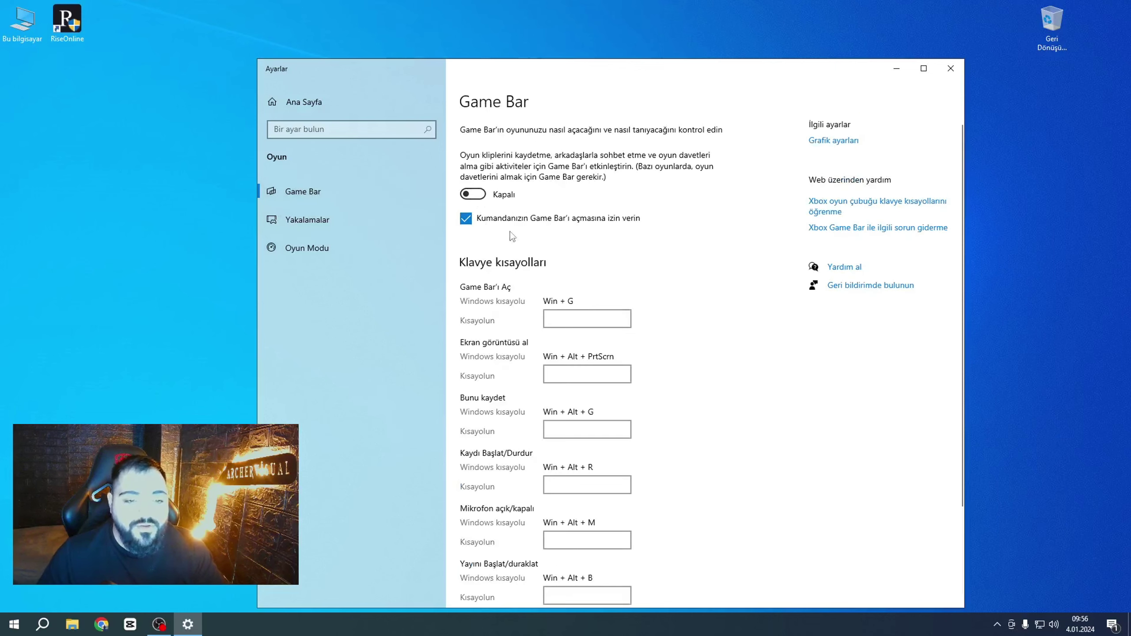
pyautogui.scroll(-3, 548, 324)
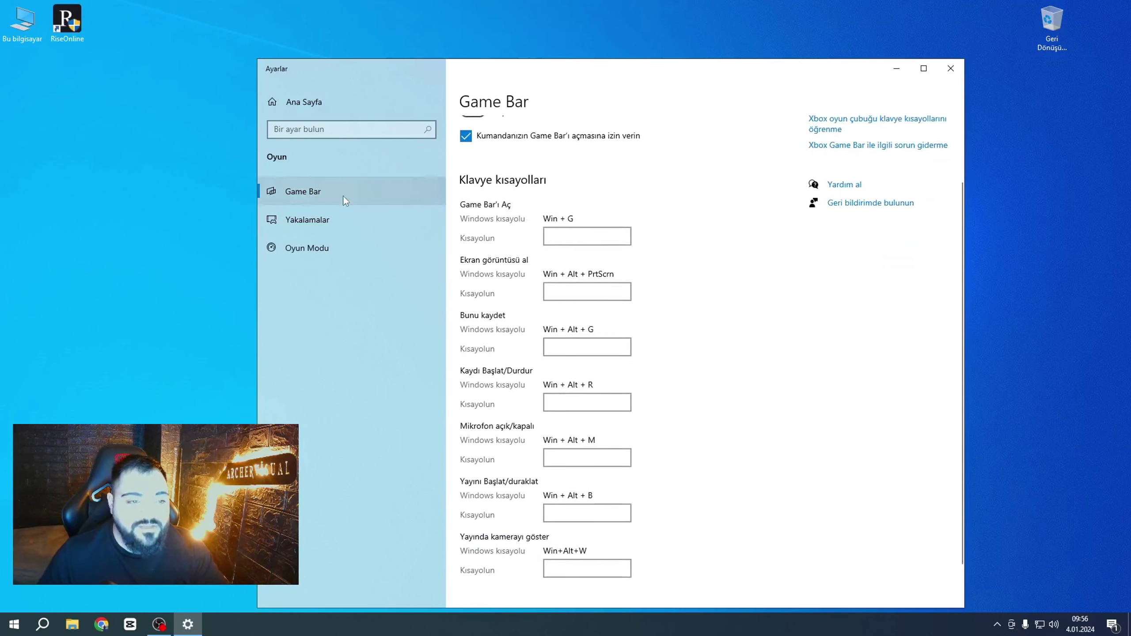
pyautogui.click(307, 252)
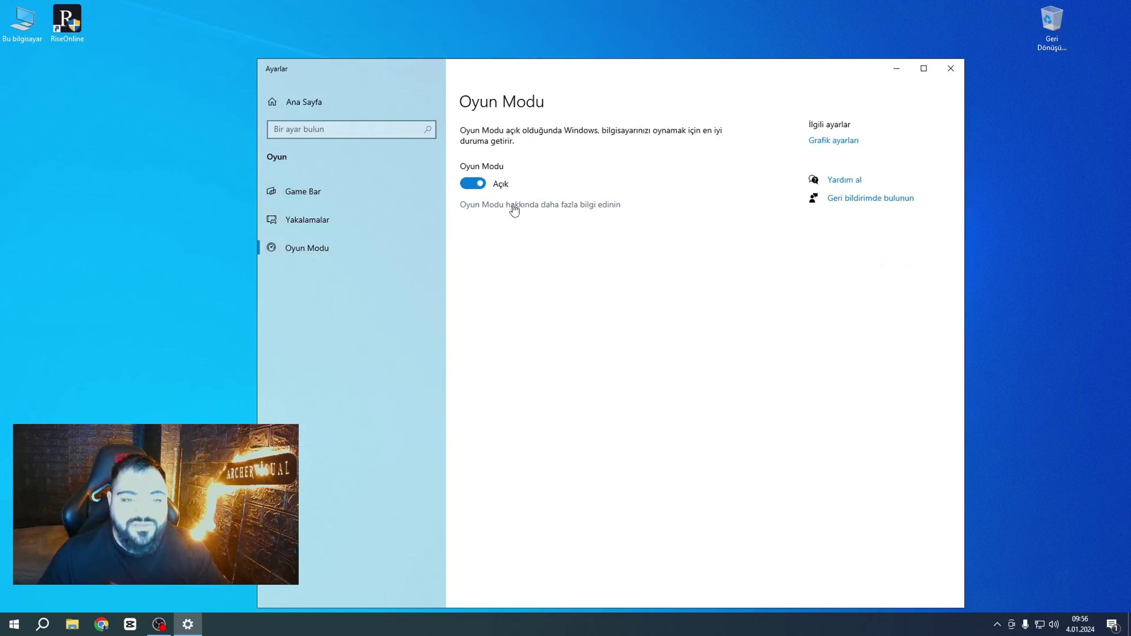
# Open the graphics settings full-screen and save the RiseOnline Launcher's graphics preference as High performance
pyautogui.click(844, 141)
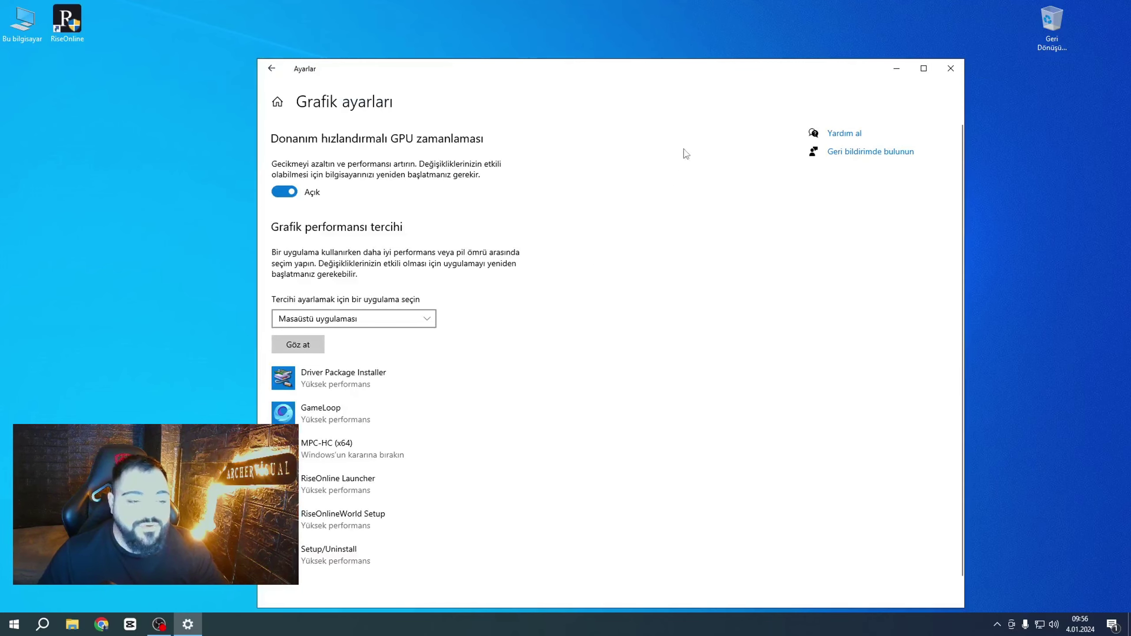
pyautogui.click(923, 68)
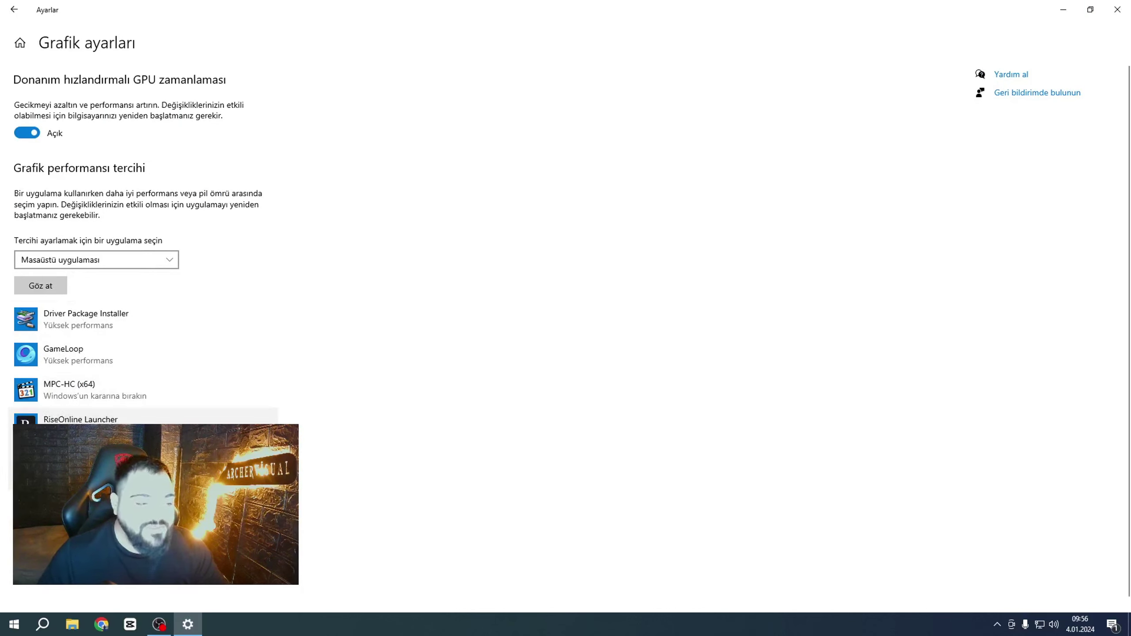
pyautogui.click(71, 451)
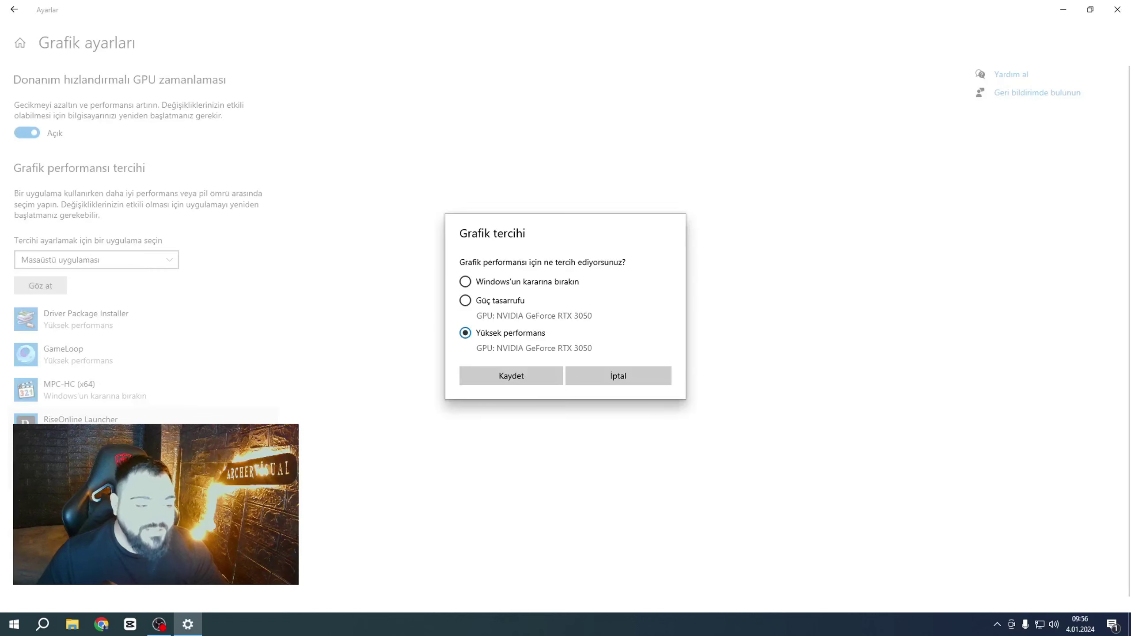
pyautogui.click(506, 381)
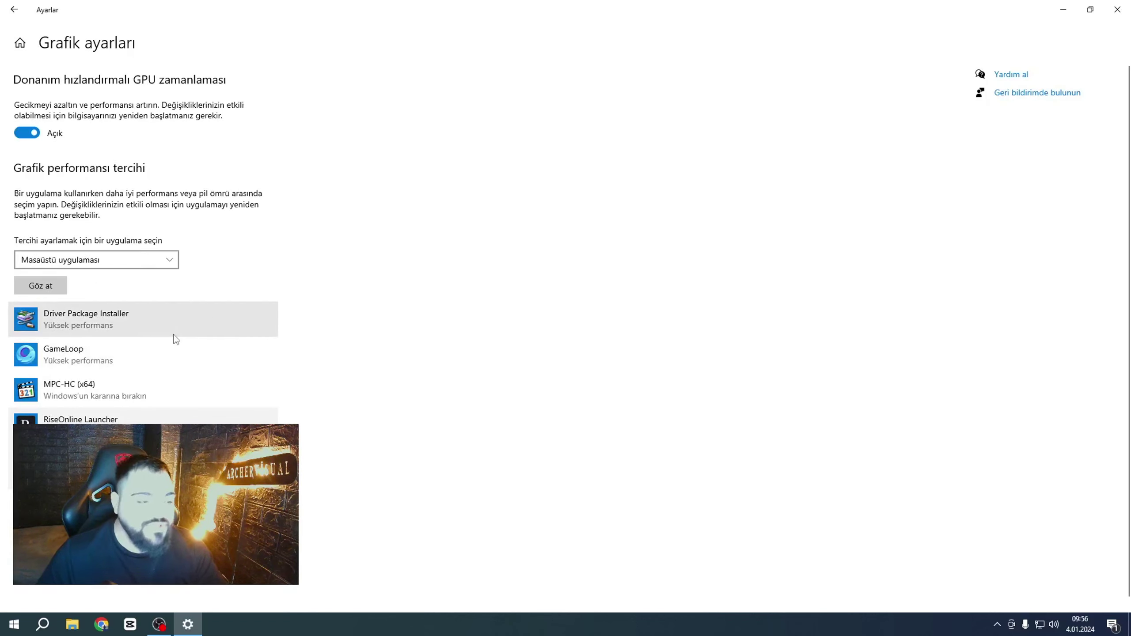
# Add RiseOnlineLauncher.exe from the RiseOnline program folder to the graphics preference list and save its preference as High performance
pyautogui.click(44, 288)
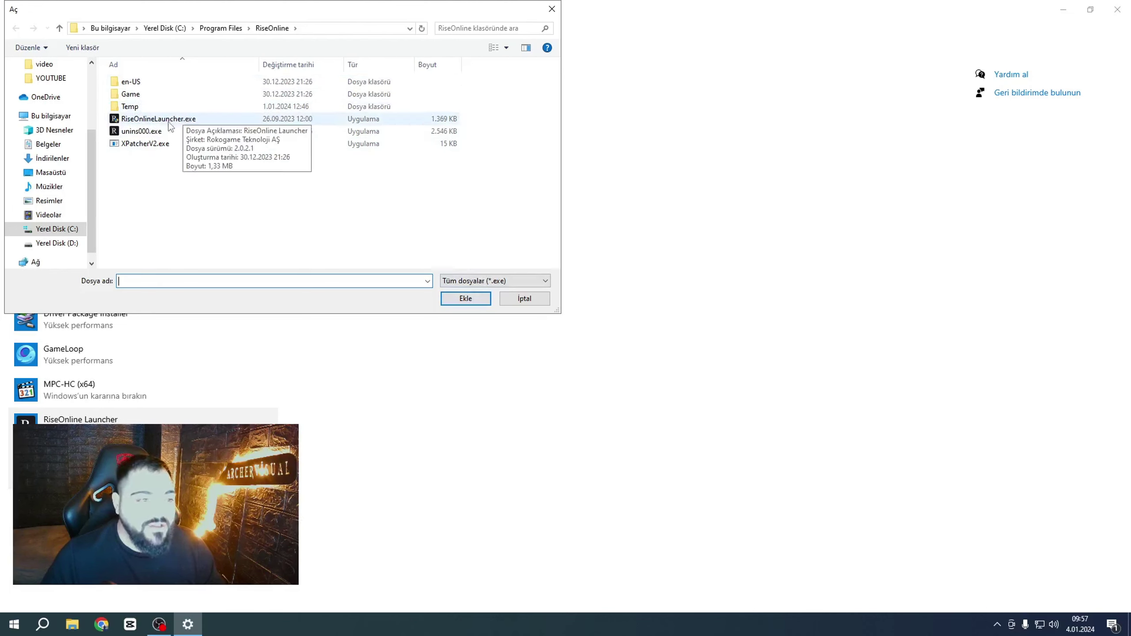
pyautogui.click(148, 120)
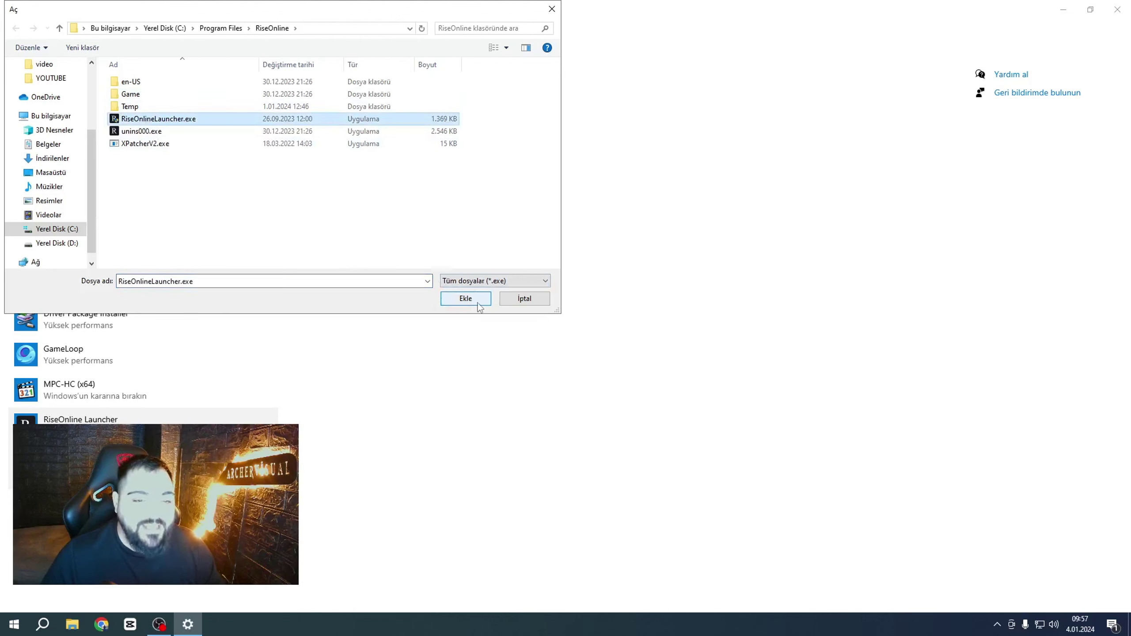
pyautogui.click(465, 298)
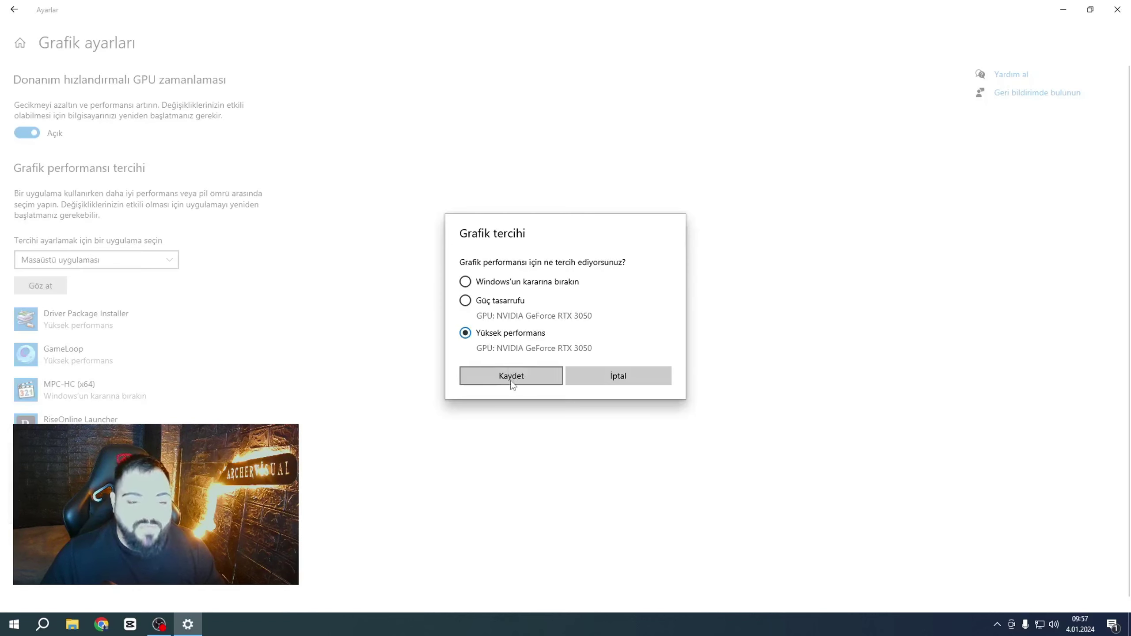
pyautogui.click(512, 378)
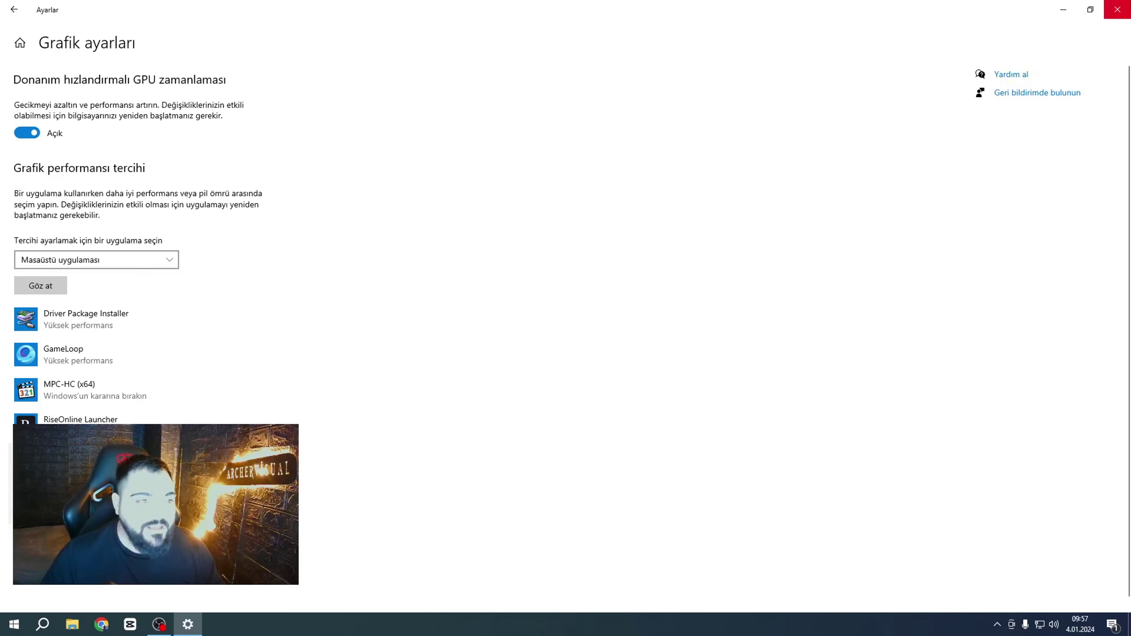
# Close the graphics settings, turn off Windows transparency effects in the colour settings and set the default app mode to dark
pyautogui.click(1117, 9)
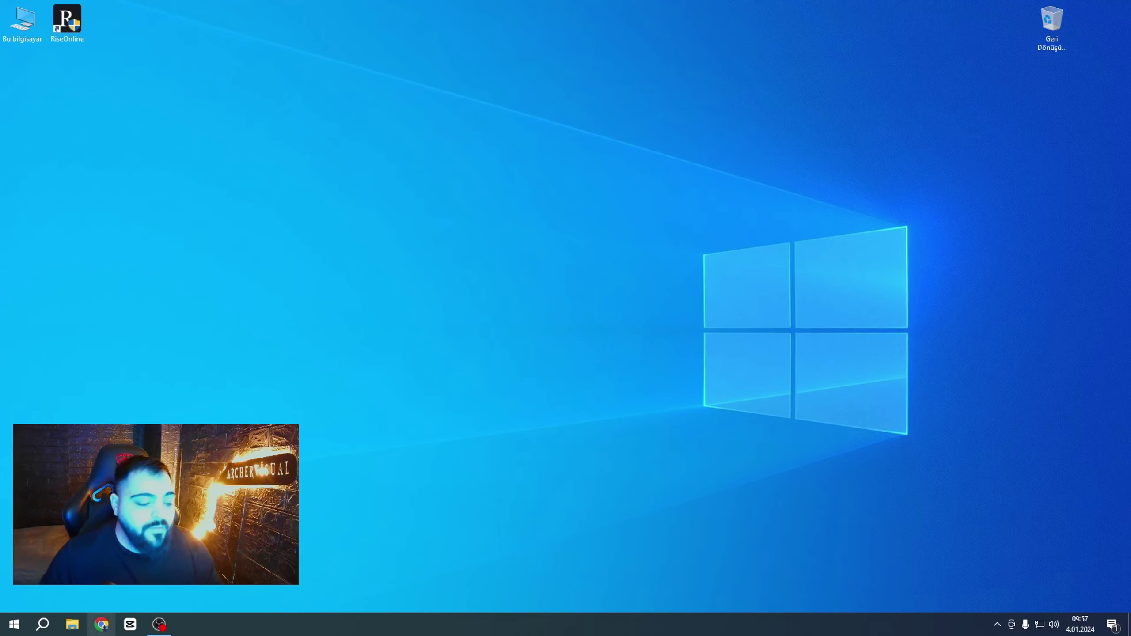
pyautogui.click(42, 625)
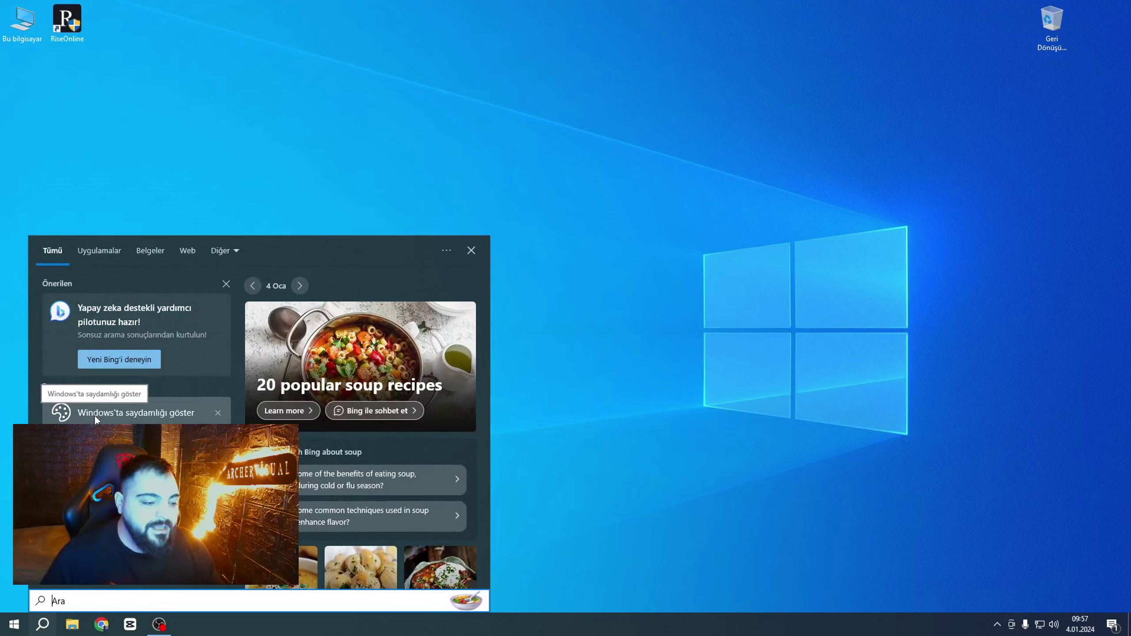
pyautogui.click(160, 417)
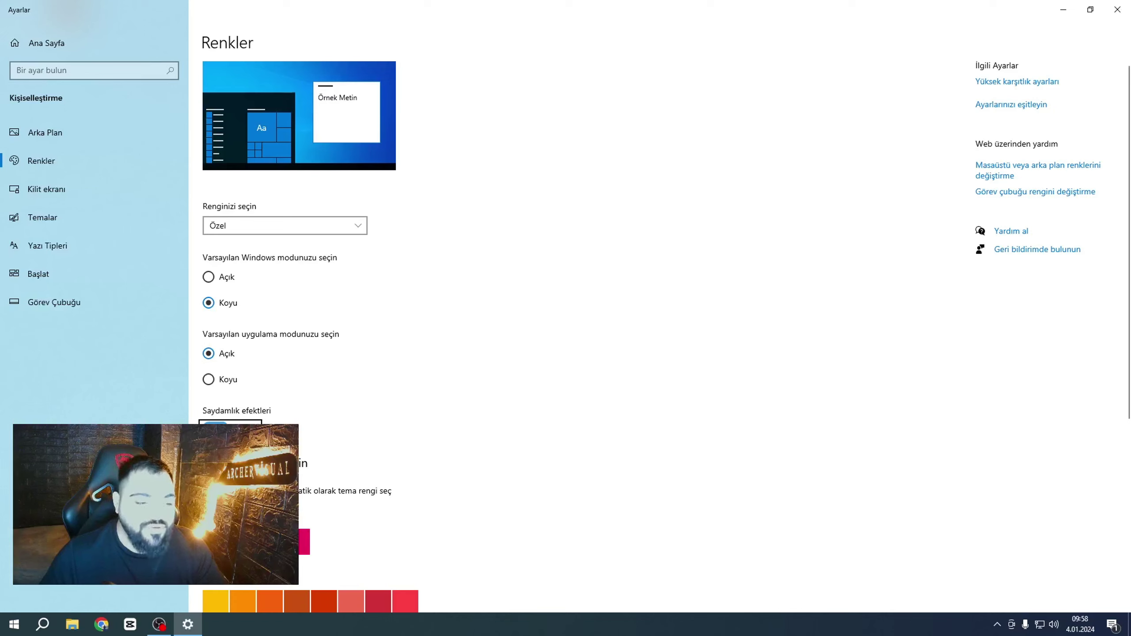
pyautogui.click(215, 428)
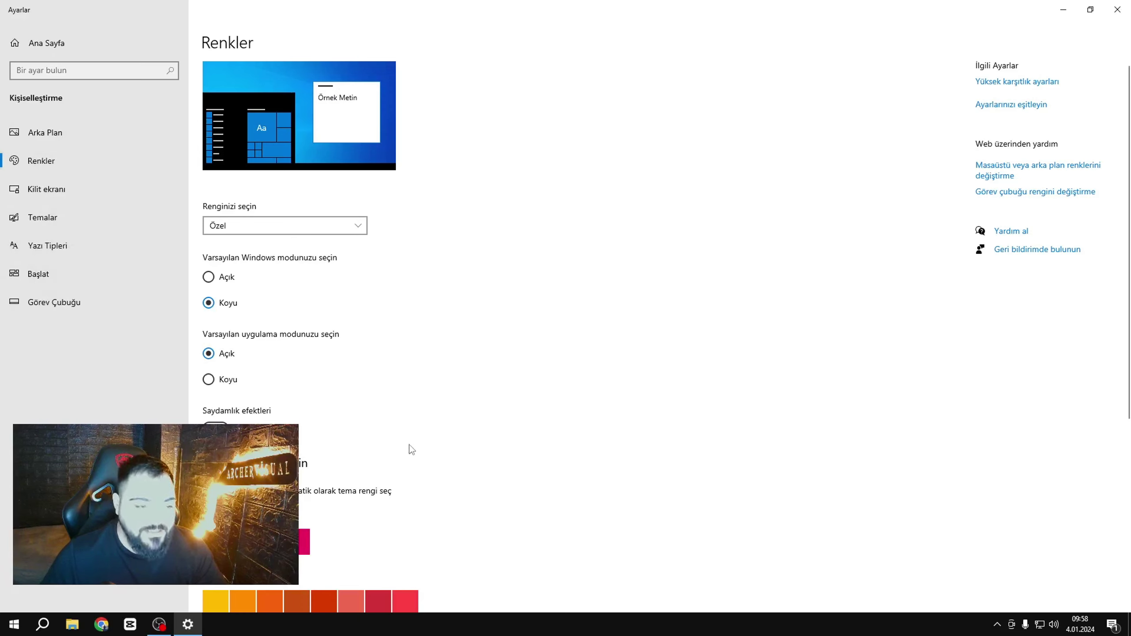
pyautogui.click(208, 379)
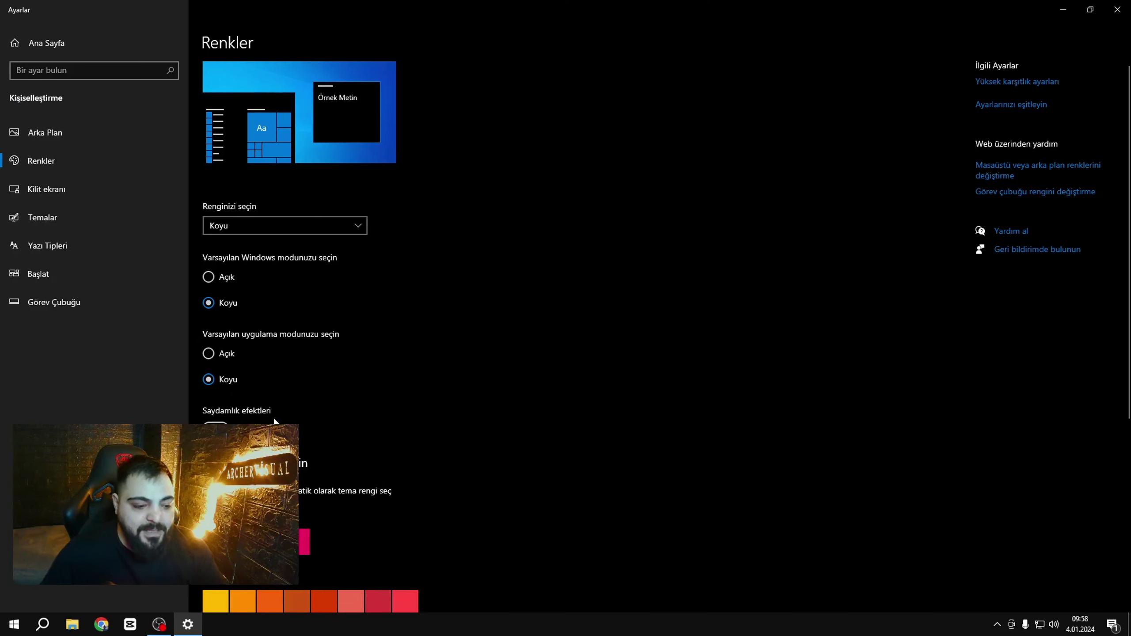
# Look through the theme colour choices and the Background and Fonts pages of the personalization settings
pyautogui.scroll(-1, 352, 412)
pyautogui.scroll(-5, 374, 415)
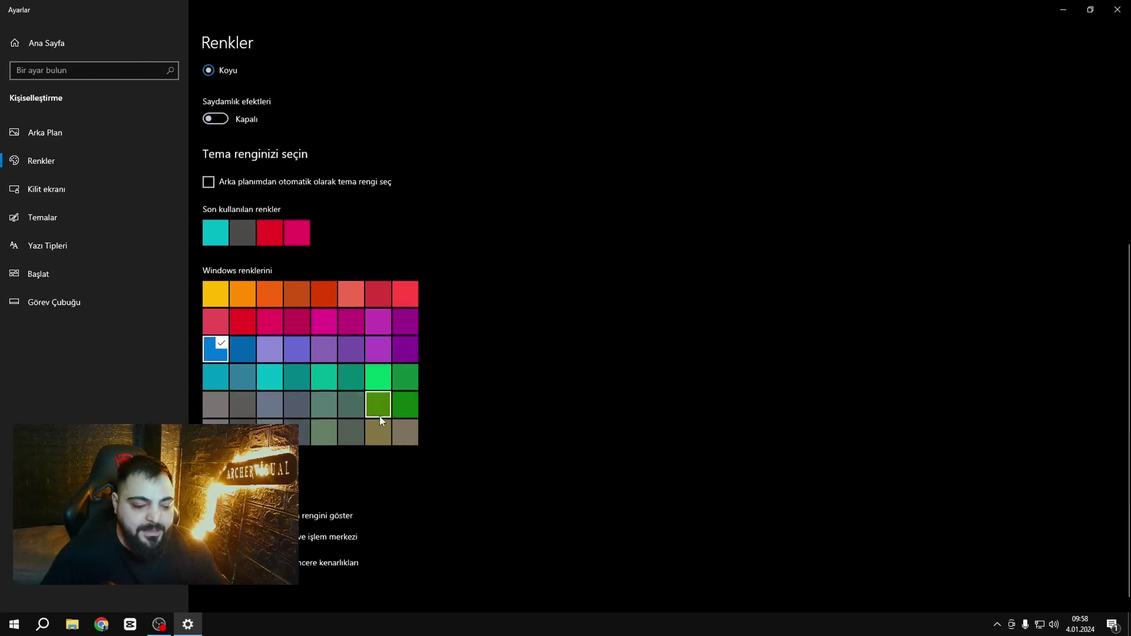
pyautogui.scroll(5, 381, 414)
pyautogui.scroll(2, 361, 418)
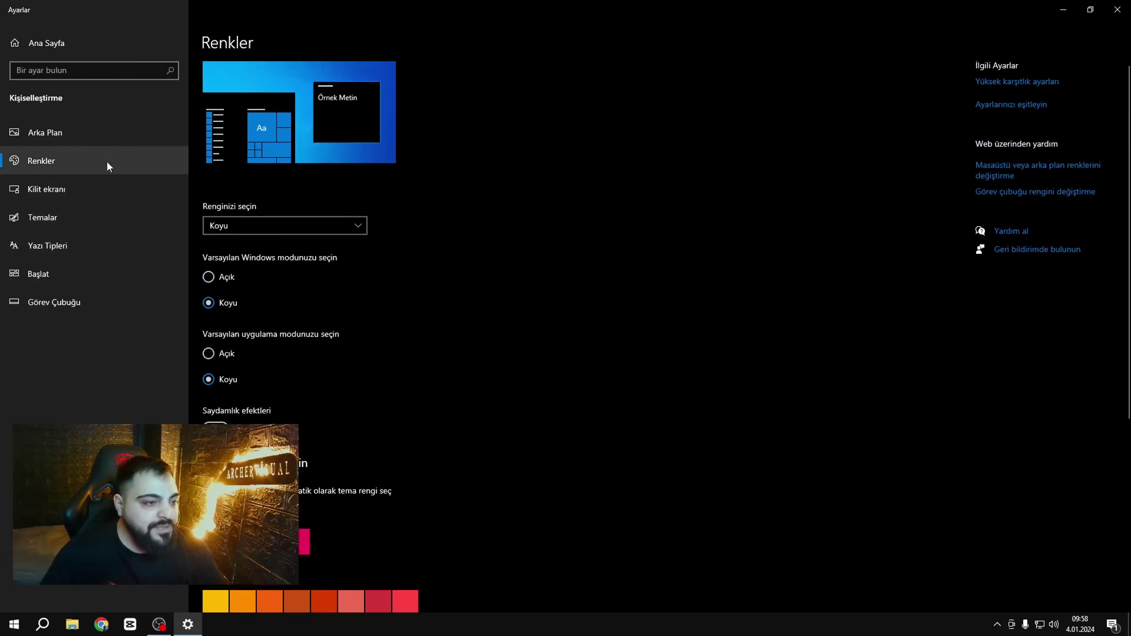
pyautogui.click(90, 134)
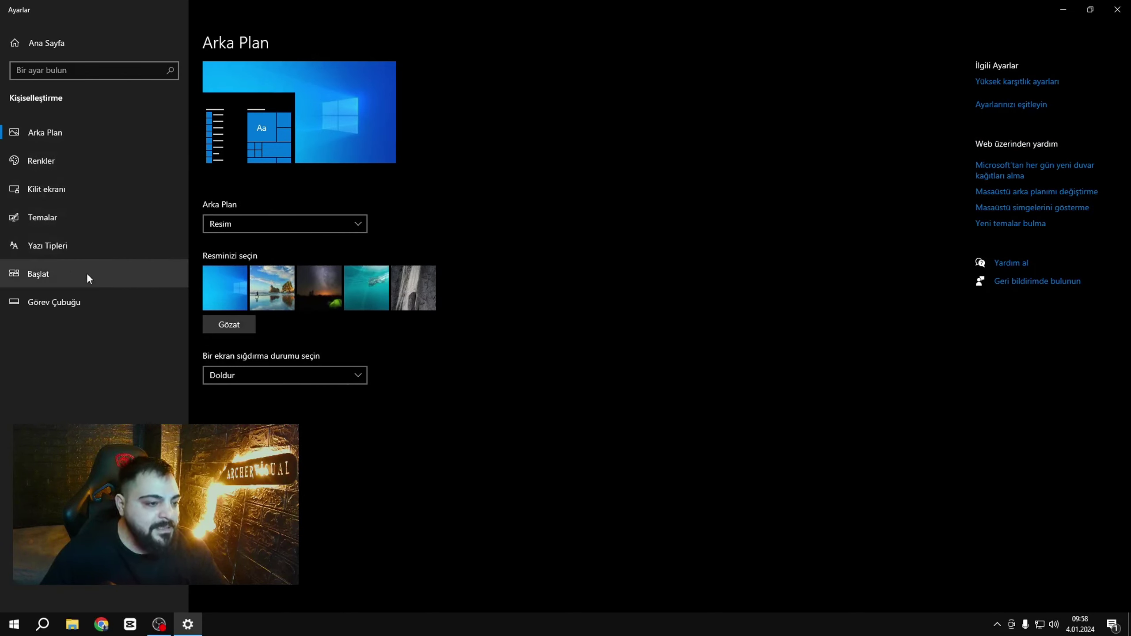
pyautogui.click(74, 253)
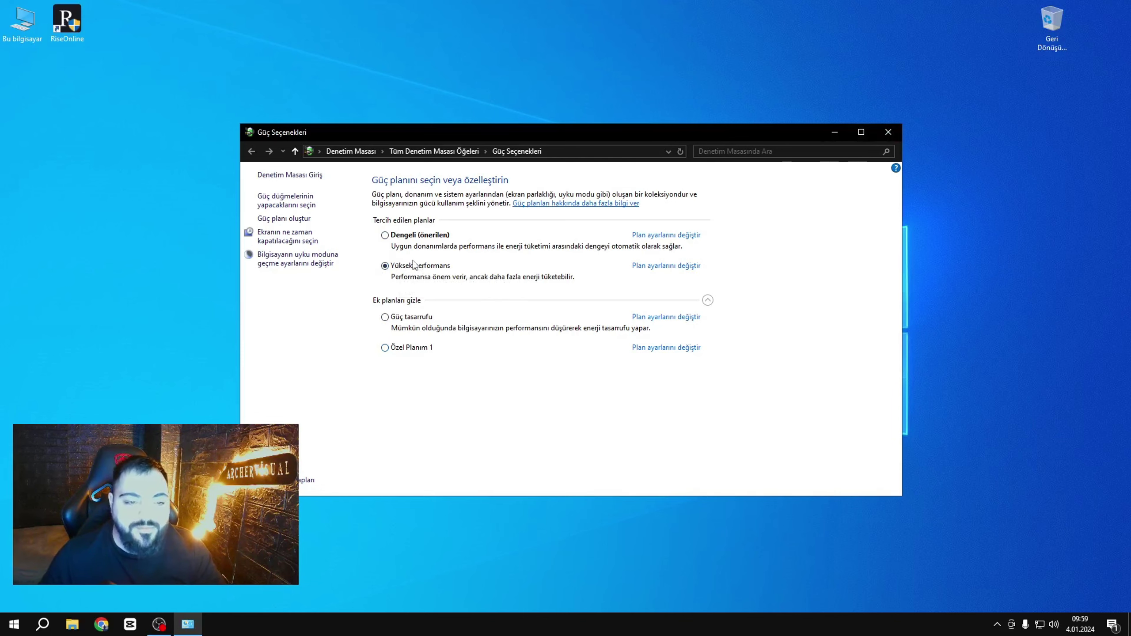
# Close the power options, open the NVIDIA Control Panel and examine the image preview page's 3D rendering options
pyautogui.click(889, 132)
pyautogui.rightClick(602, 248)
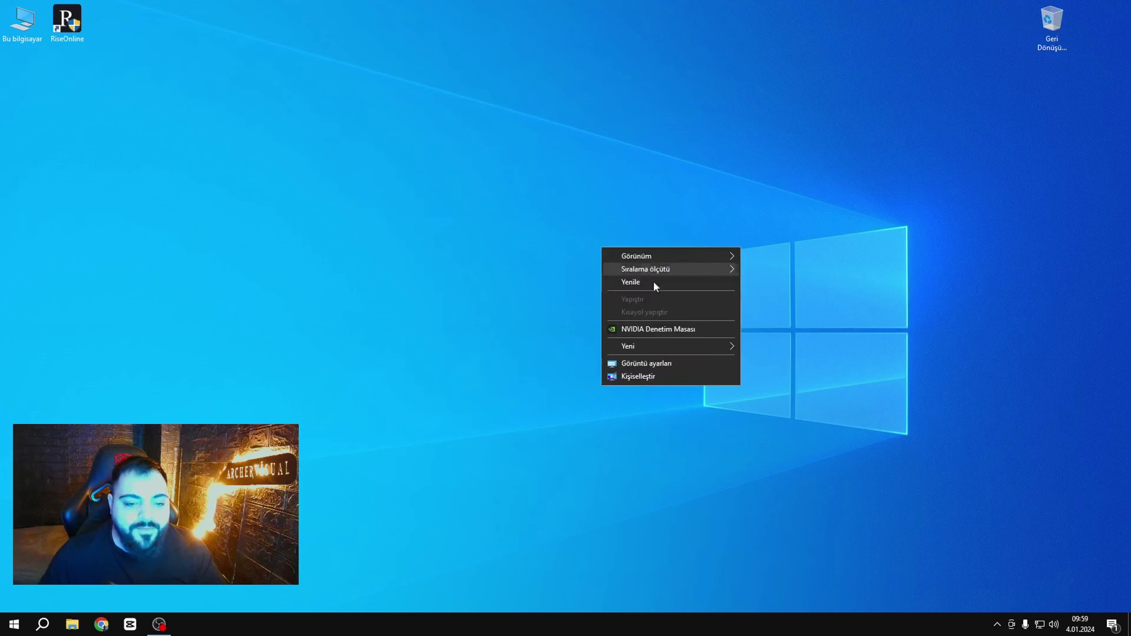
pyautogui.click(703, 332)
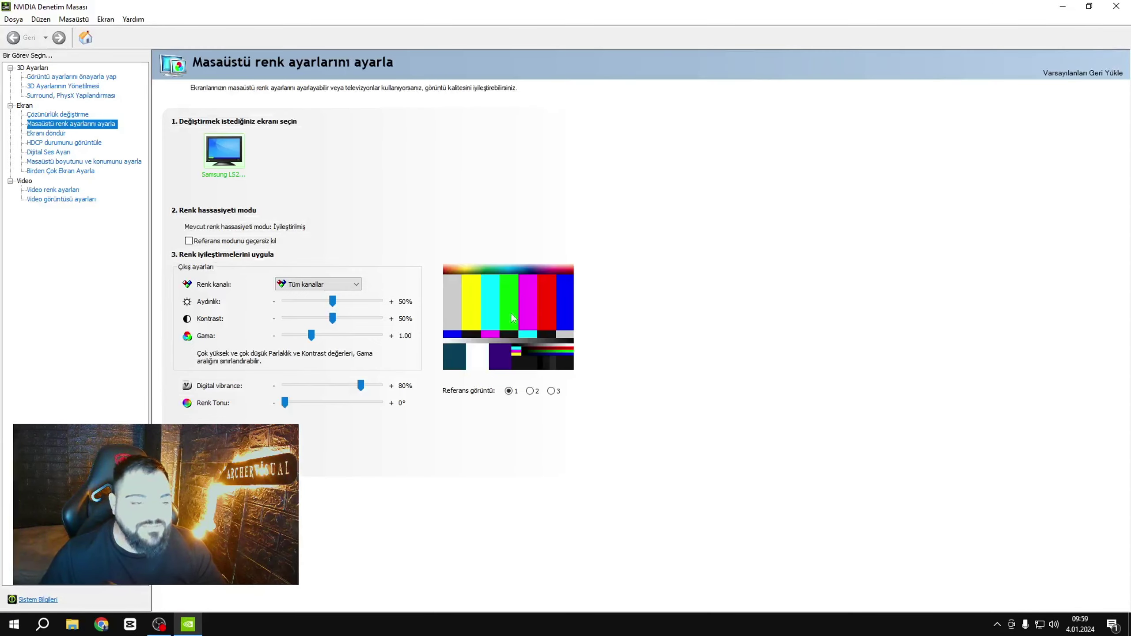
pyautogui.click(60, 77)
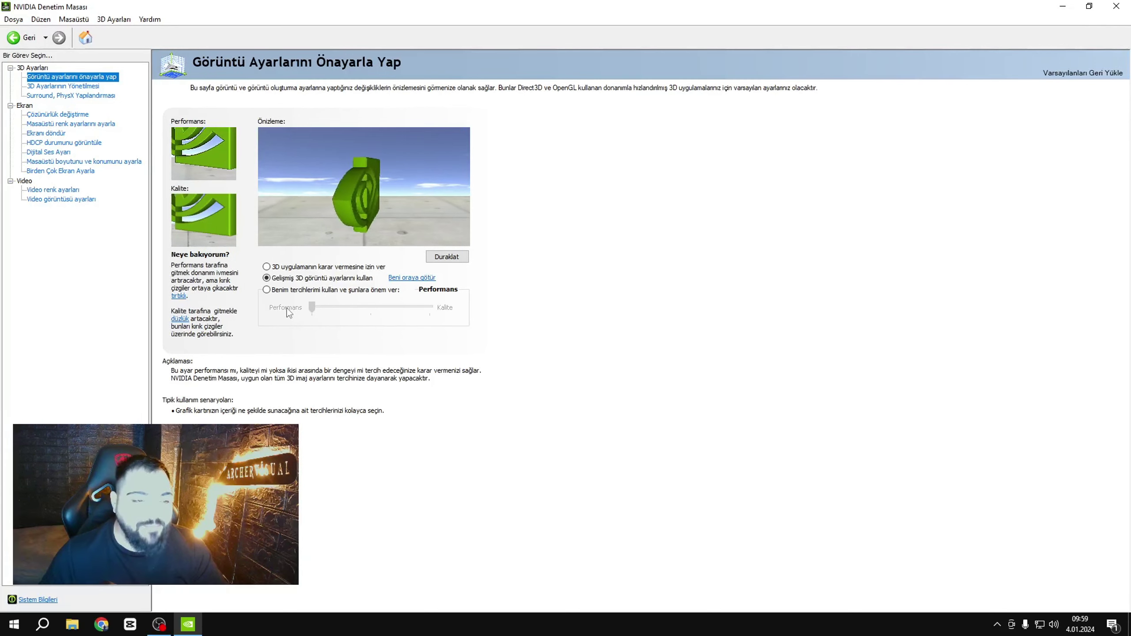
pyautogui.moveTo(301, 288)
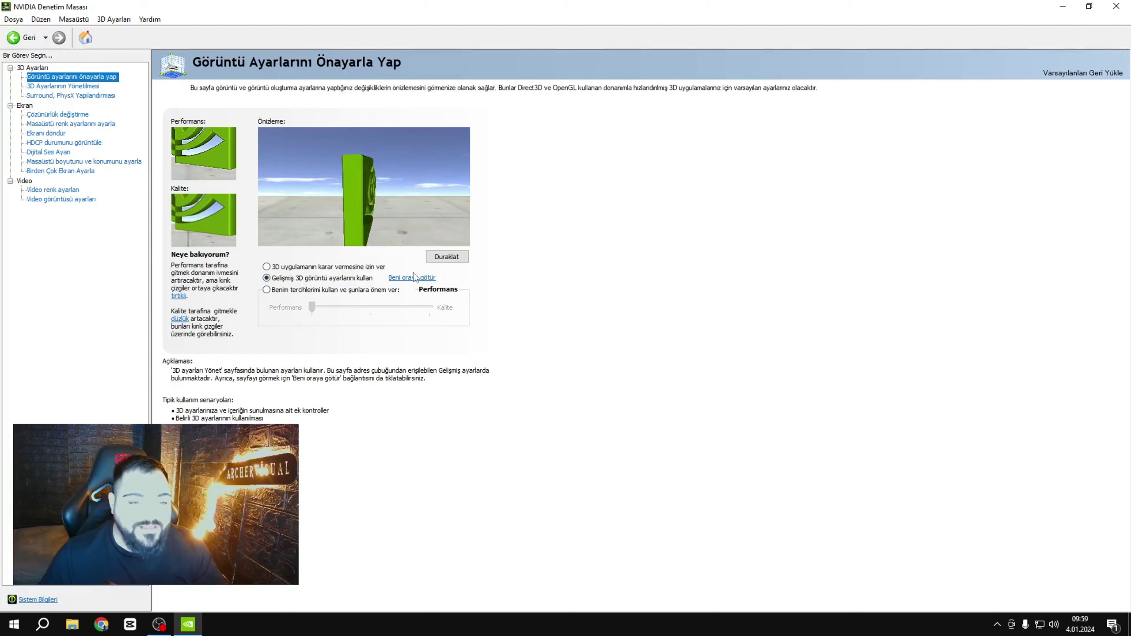
pyautogui.moveTo(325, 308)
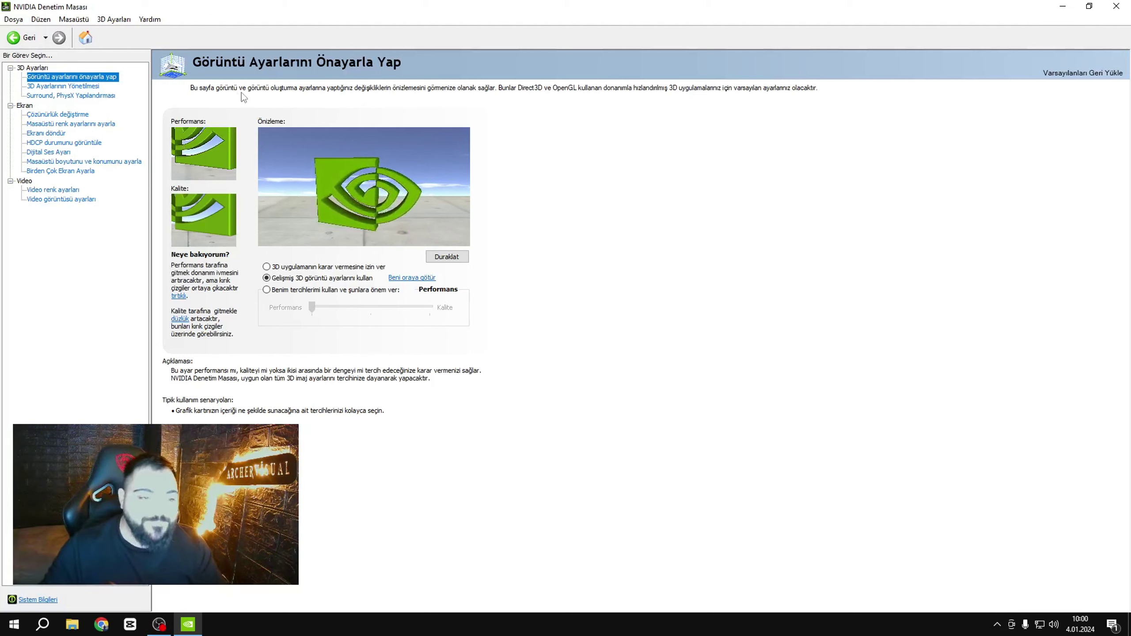
# Review the global 3D settings and the desktop colour settings in the NVIDIA Control Panel and close it
pyautogui.click(408, 279)
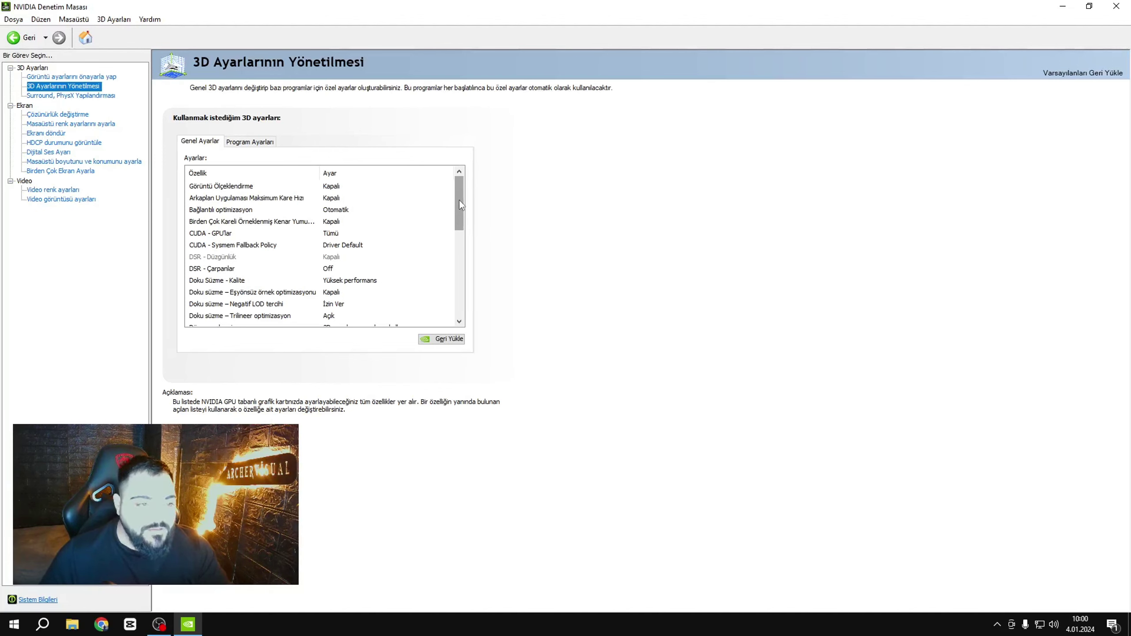
pyautogui.moveTo(461, 203); pyautogui.dragTo(471, 288)
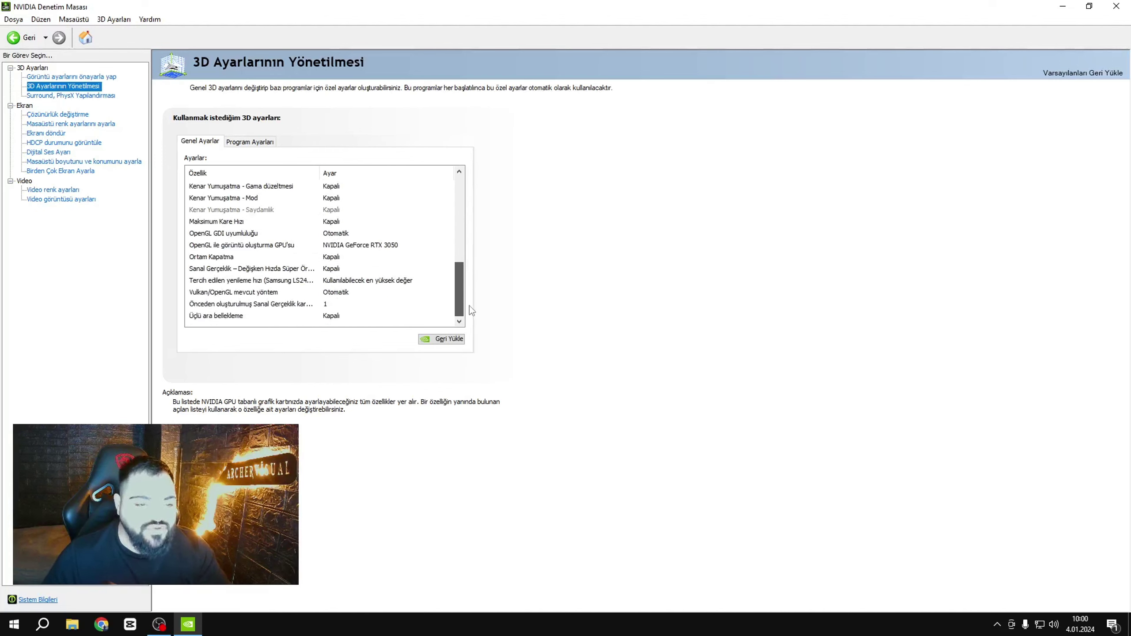
pyautogui.moveTo(471, 311); pyautogui.dragTo(470, 310)
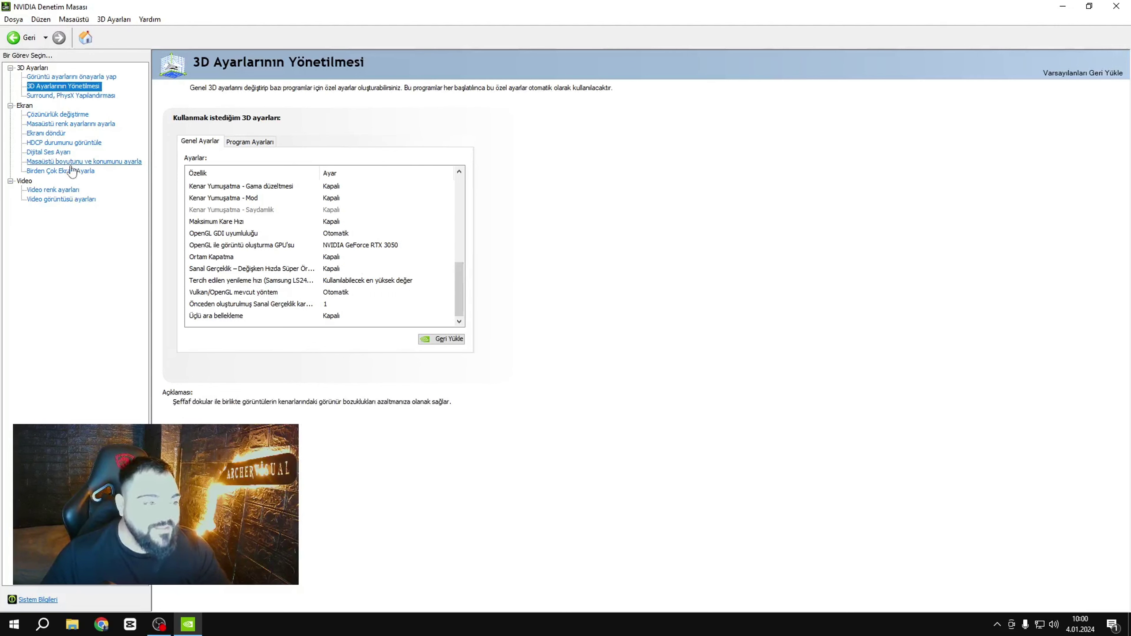
pyautogui.click(87, 125)
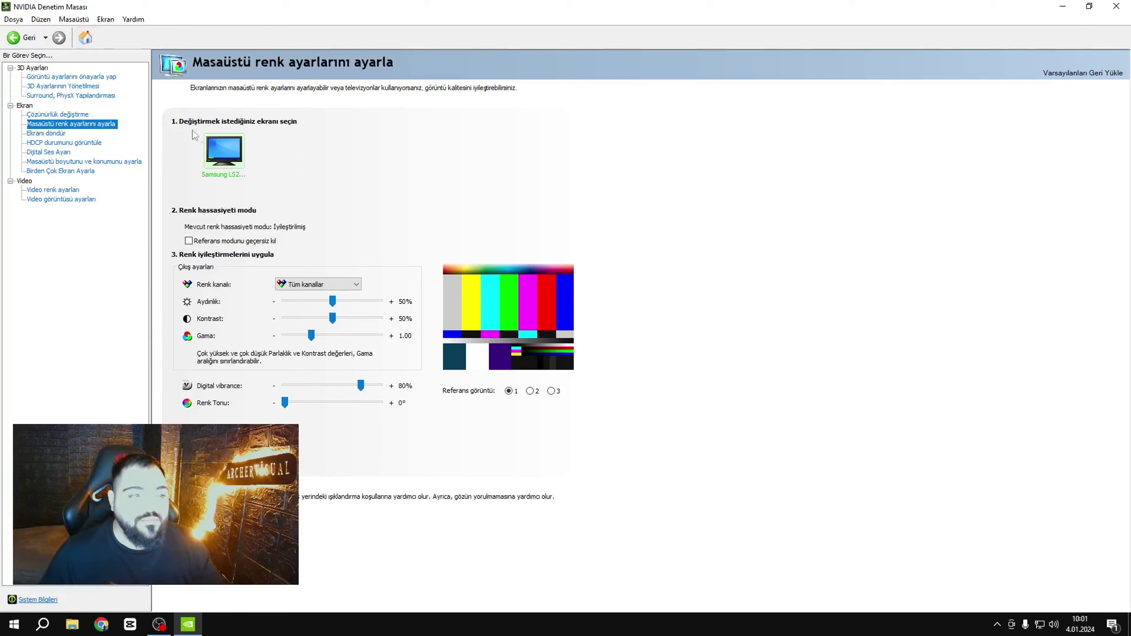
pyautogui.click(1122, 5)
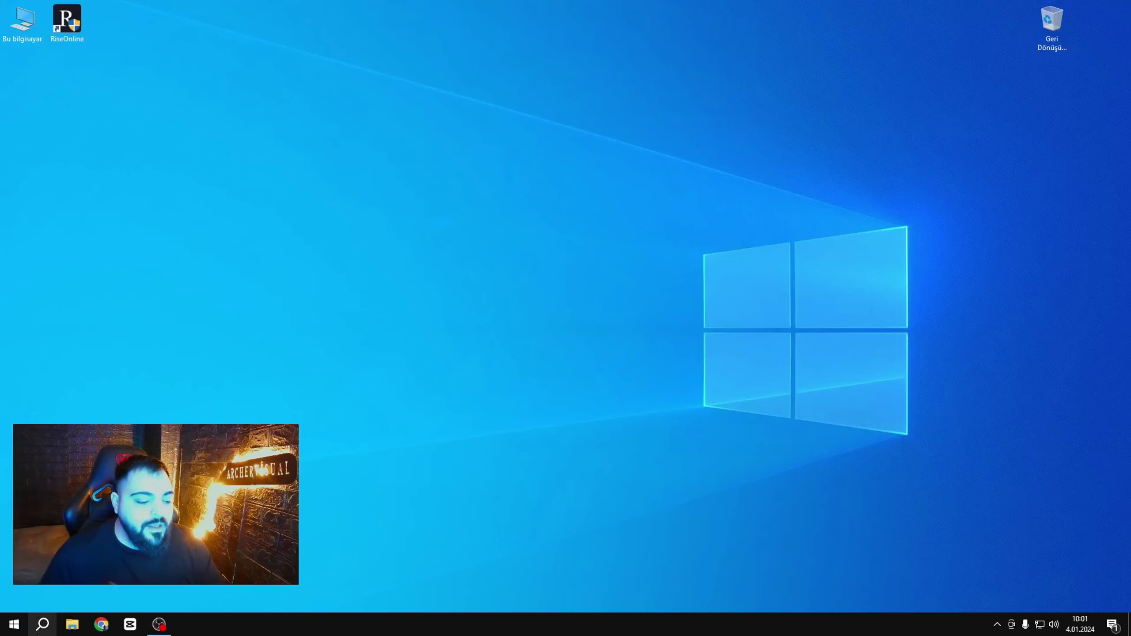
# Search Windows for "gün", open the Windows Update page to review the update status, and close it
pyautogui.click(42, 624)
pyautogui.write('g')
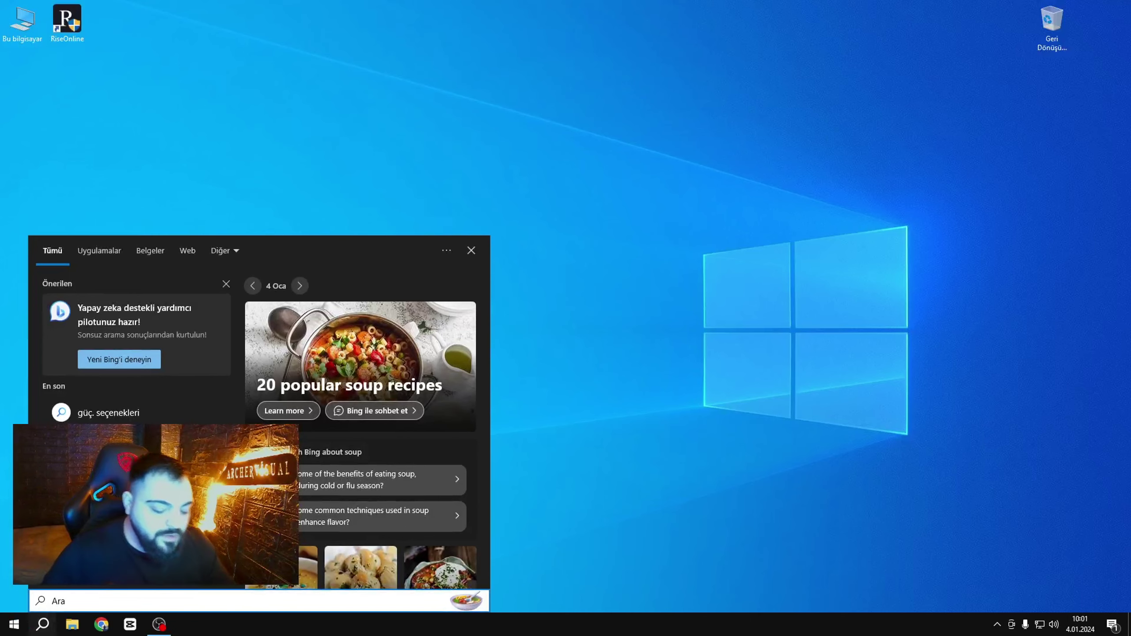
pyautogui.write('ün')
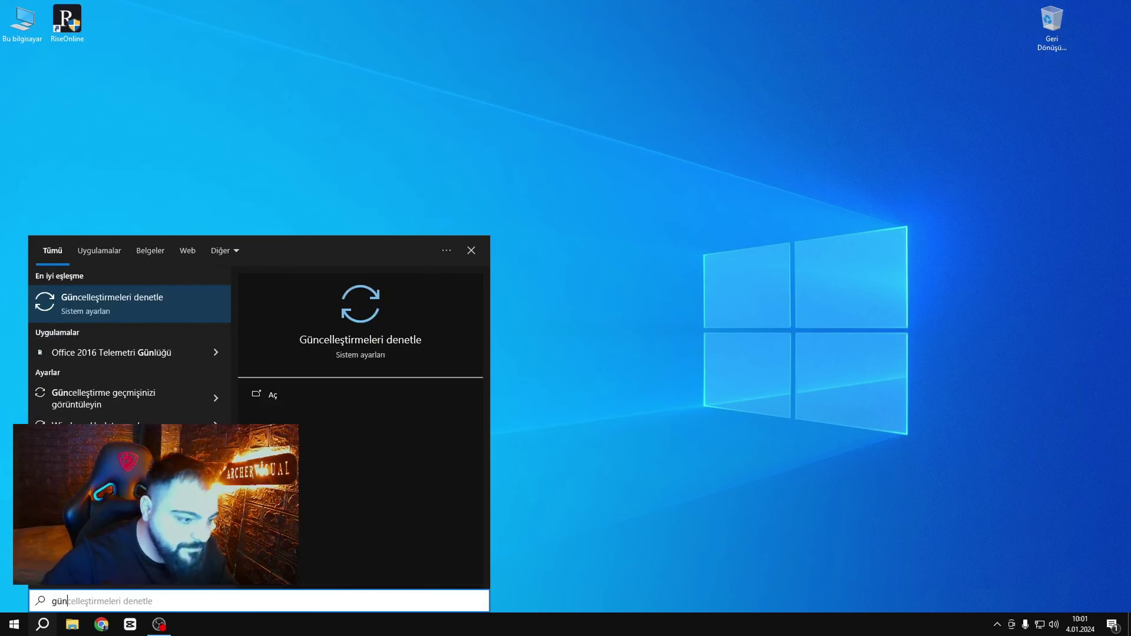
pyautogui.click(145, 304)
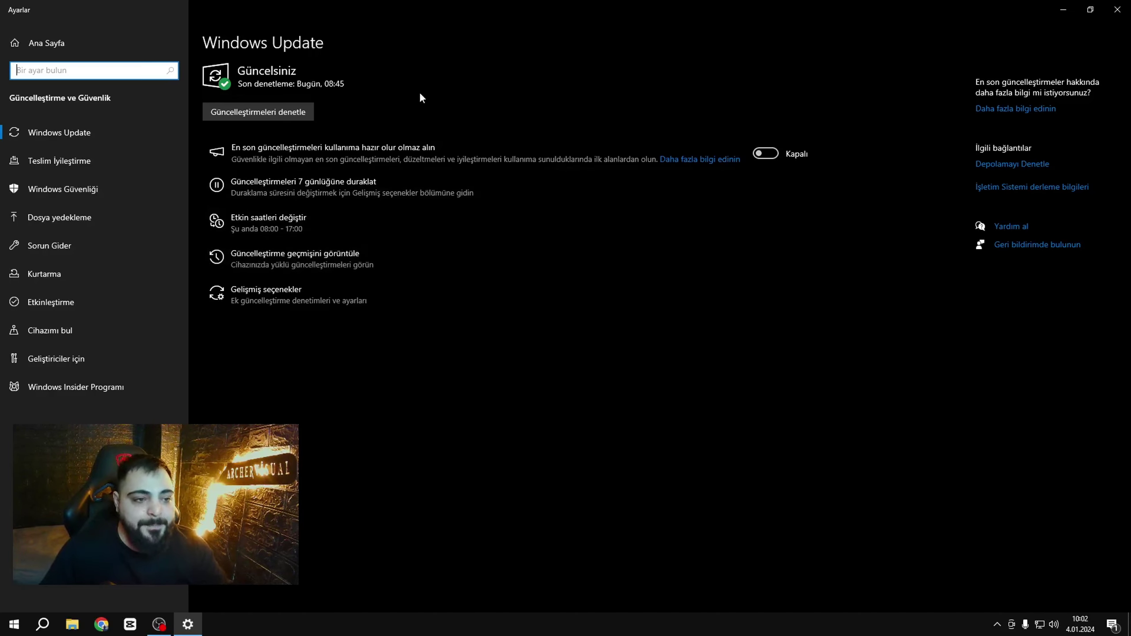
pyautogui.click(1126, 14)
# Open GeForce Experience, check the installed graphics driver on its drivers page, and close it
pyautogui.click(997, 625)
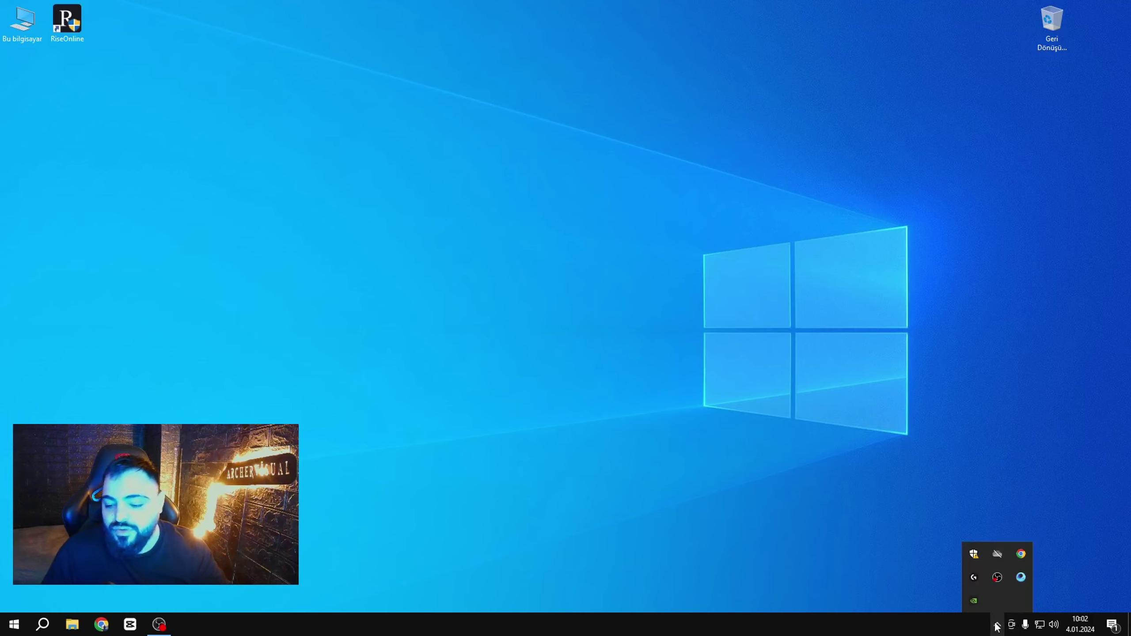
pyautogui.rightClick(971, 601)
pyautogui.click(1009, 574)
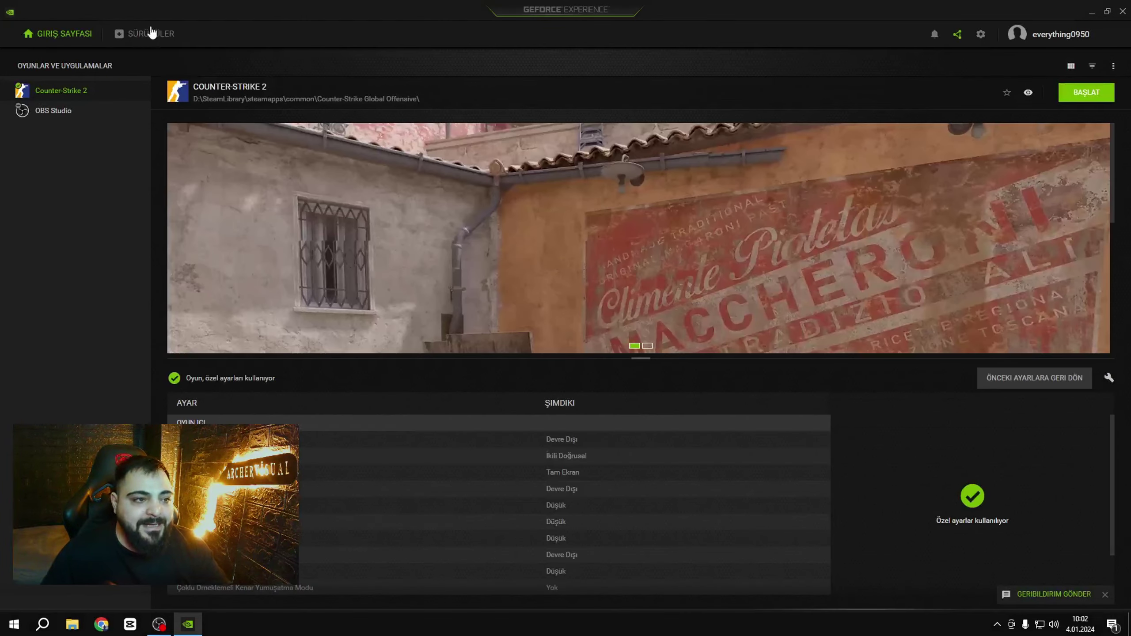
pyautogui.click(150, 34)
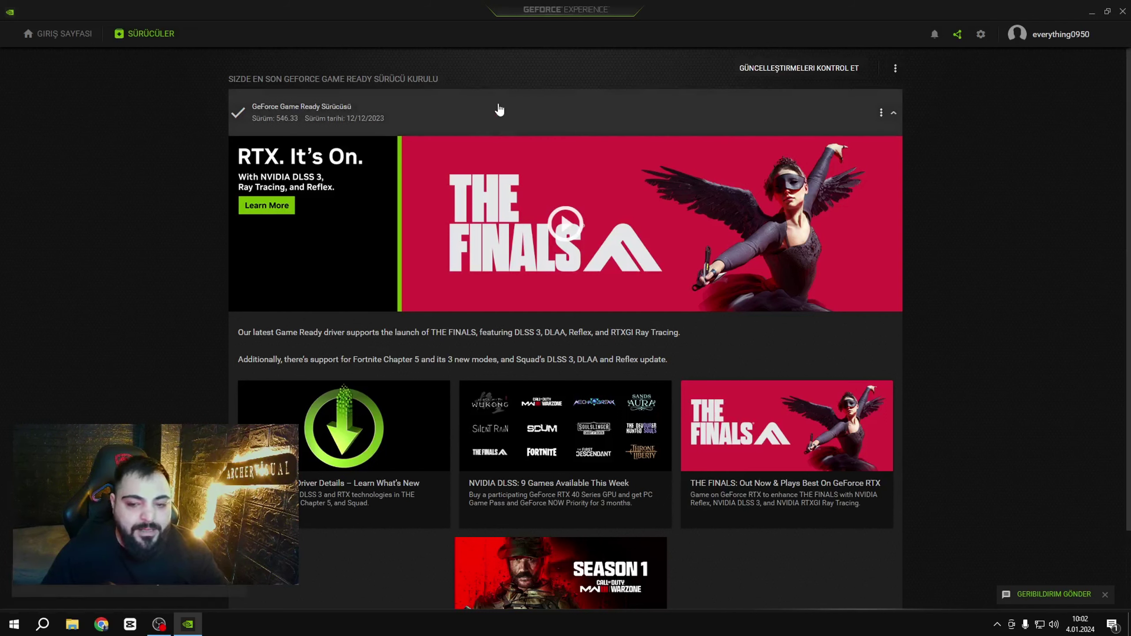
pyautogui.click(1123, 11)
# Refresh the desktop
pyautogui.rightClick(559, 189)
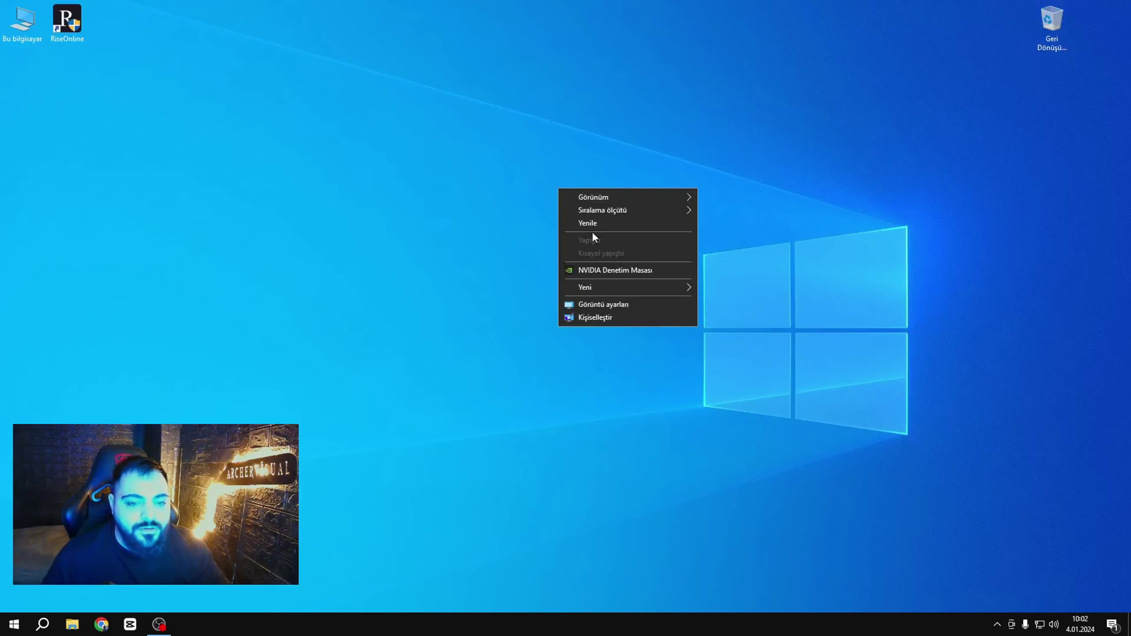
pyautogui.click(597, 227)
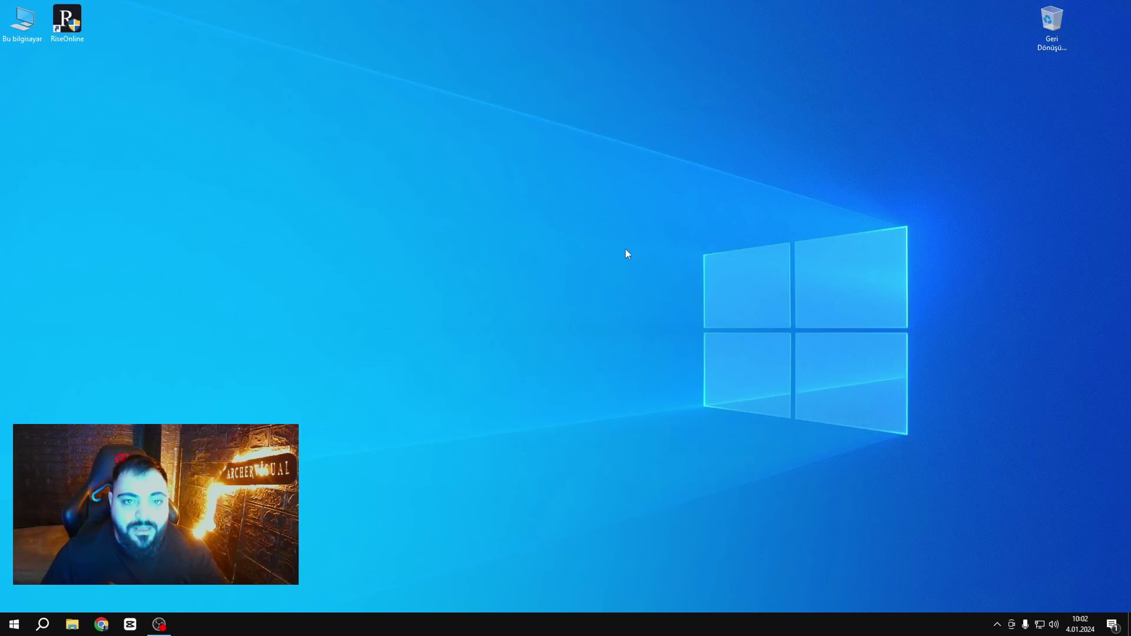
pyautogui.click(159, 625)
pyautogui.click(159, 625)
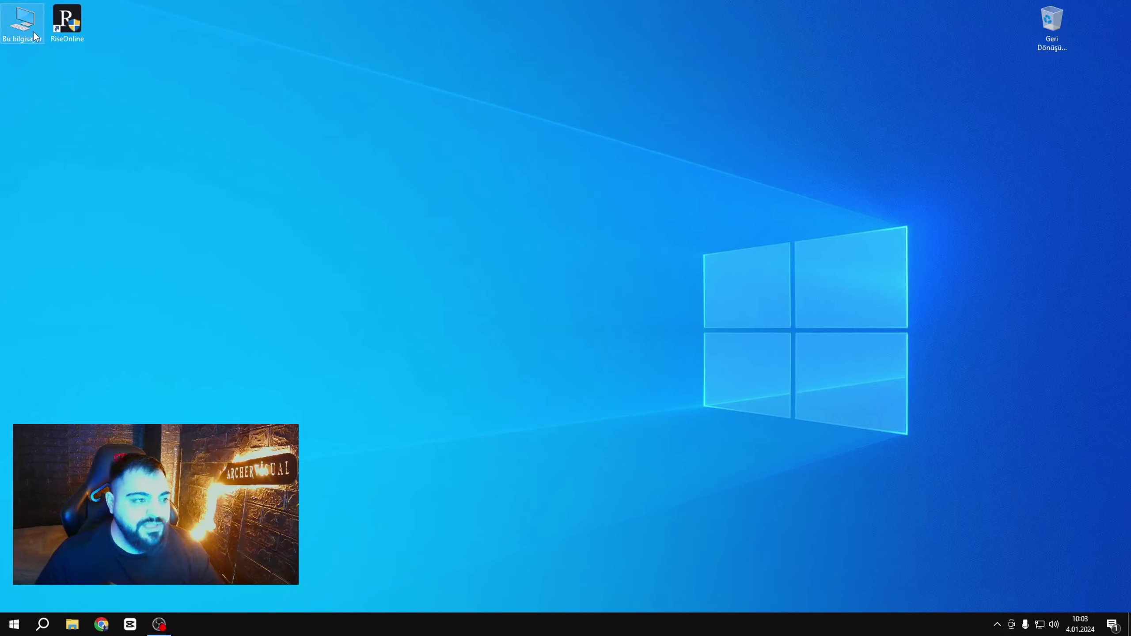
# Open This PC, view the contents of Local Disk (D:), and return to the drive overview
pyautogui.press('super+e')
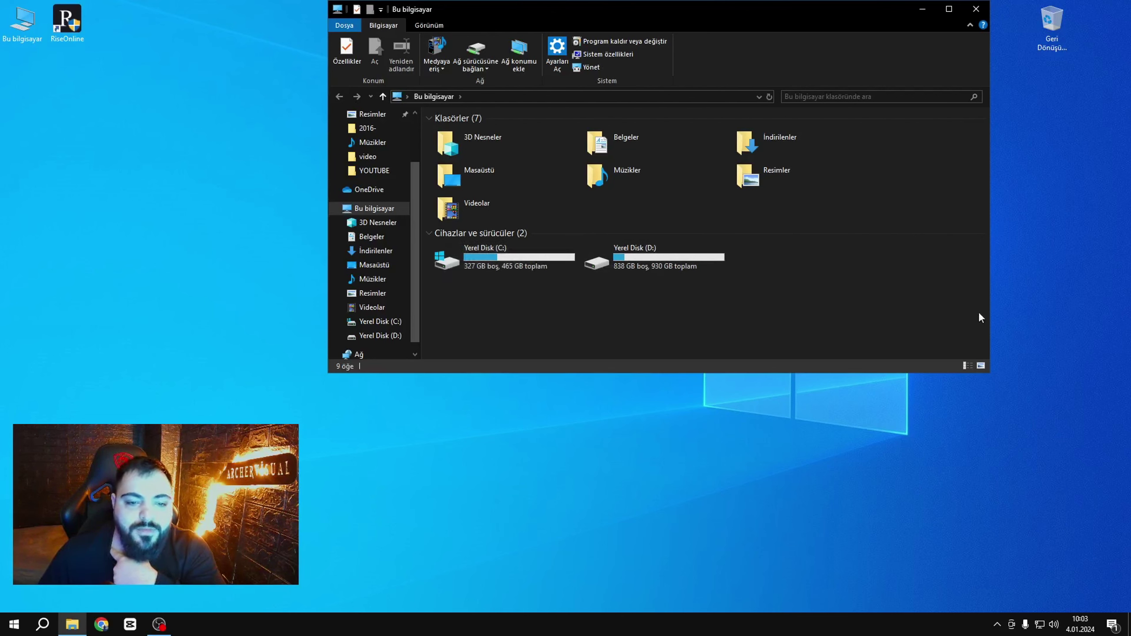
pyautogui.doubleClick(643, 250)
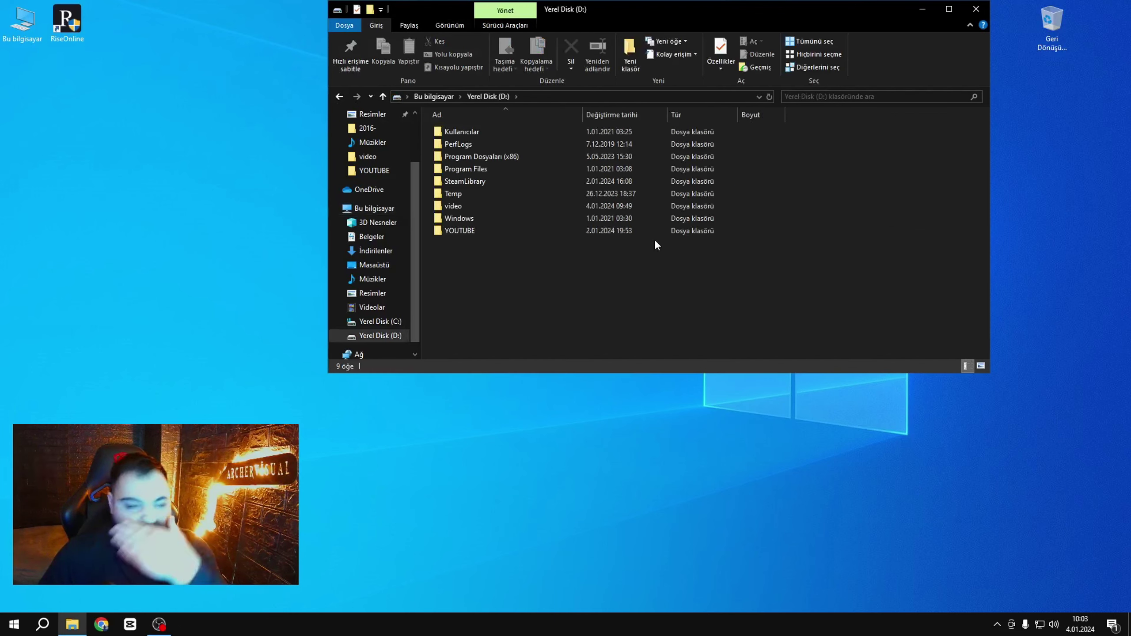
pyautogui.click(339, 96)
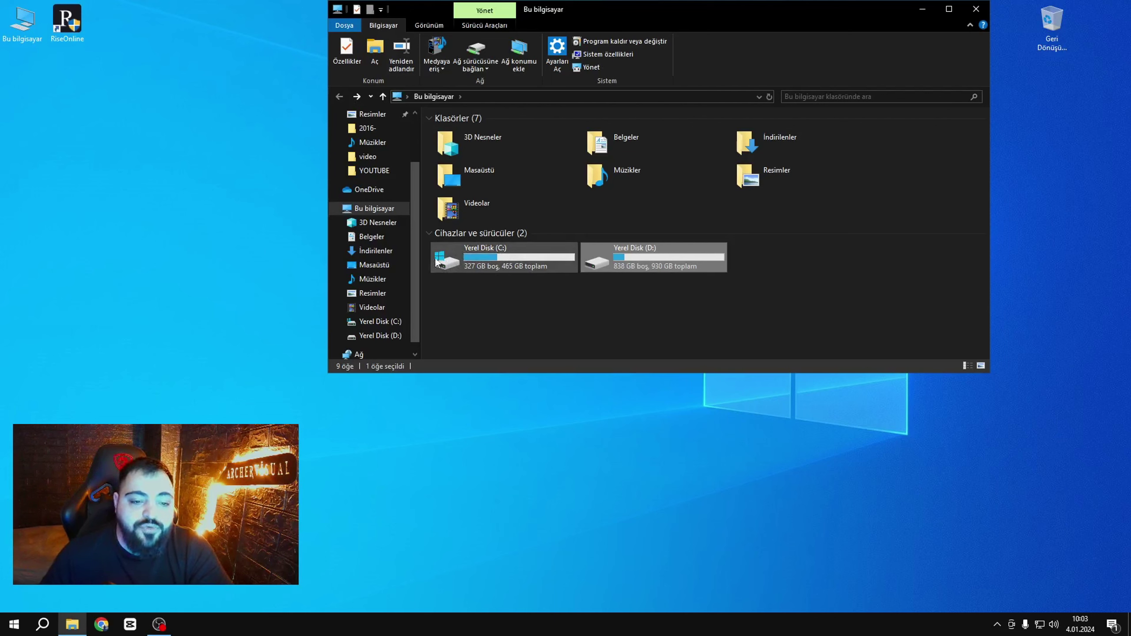
# Try to format Local Disk (C:) and dismiss the message
pyautogui.rightClick(501, 260)
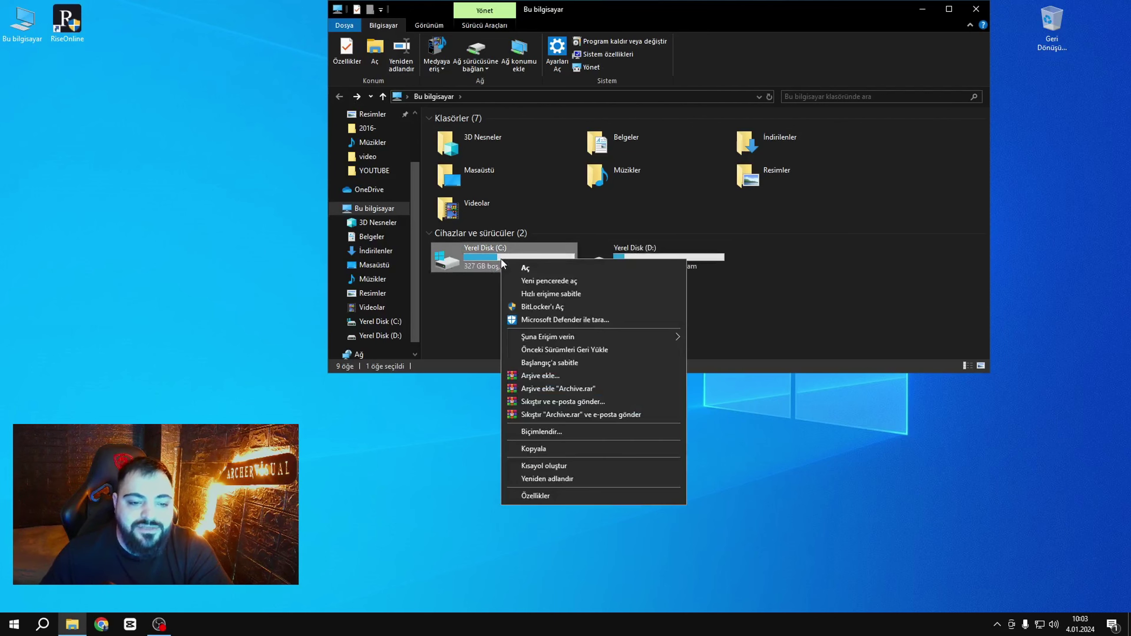
pyautogui.click(454, 302)
pyautogui.rightClick(505, 264)
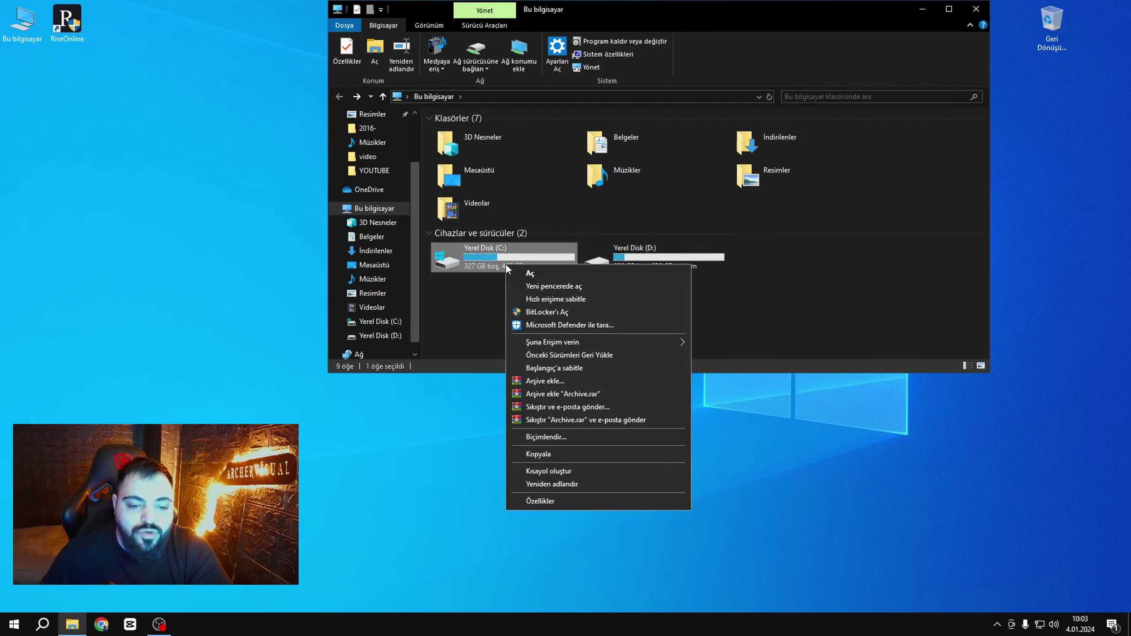
pyautogui.click(551, 437)
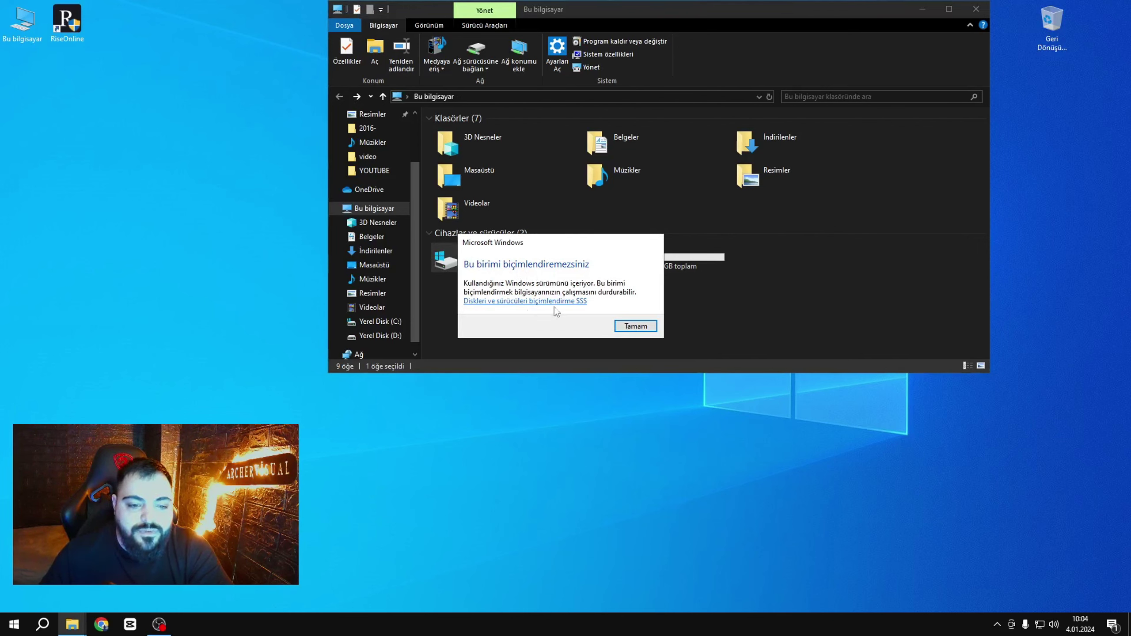
pyautogui.click(628, 326)
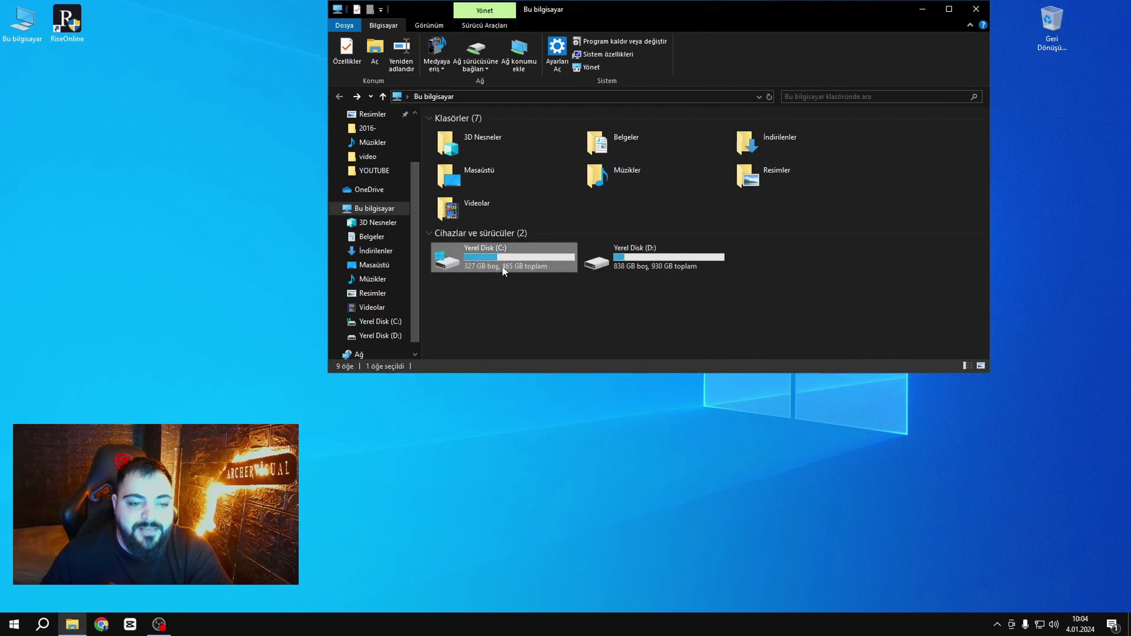
pyautogui.rightClick(519, 260)
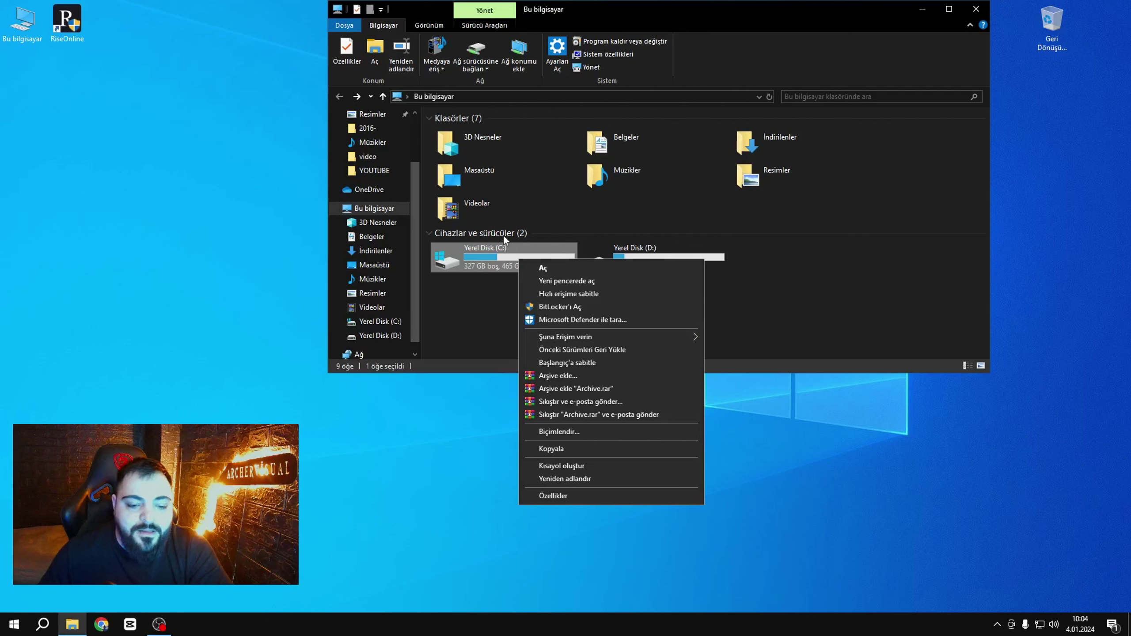
pyautogui.click(439, 295)
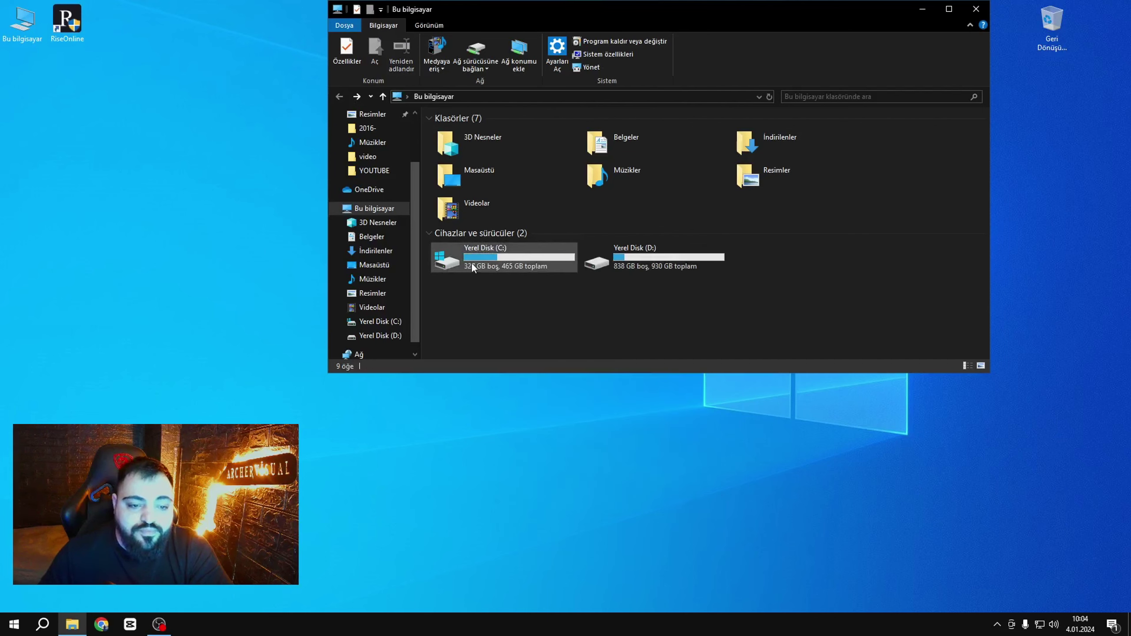
pyautogui.click(698, 267)
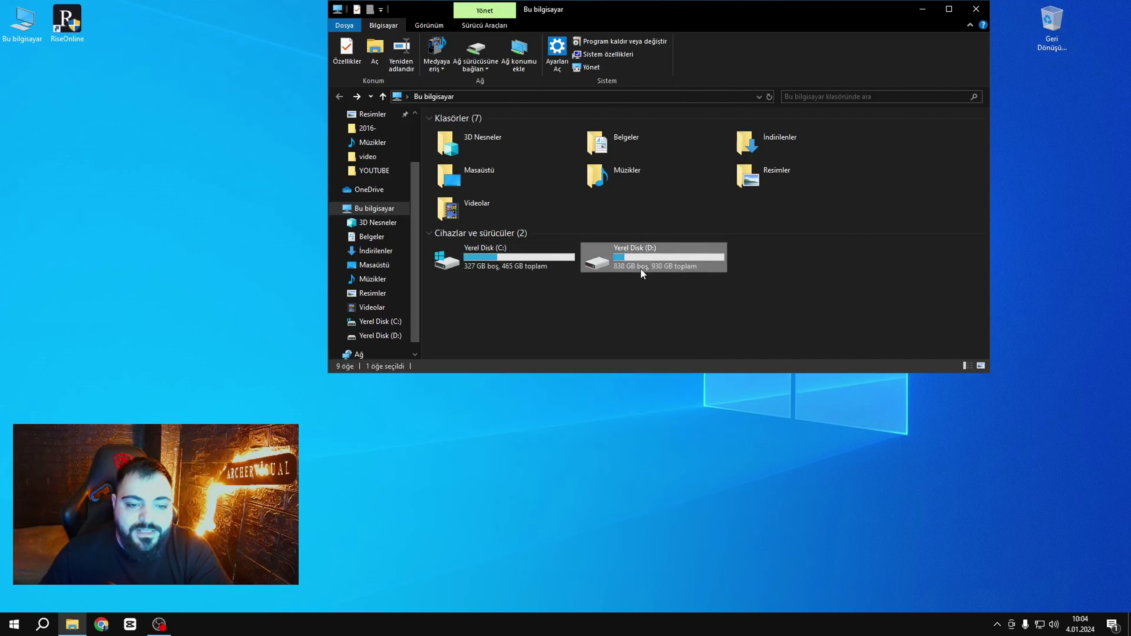
pyautogui.click(517, 258)
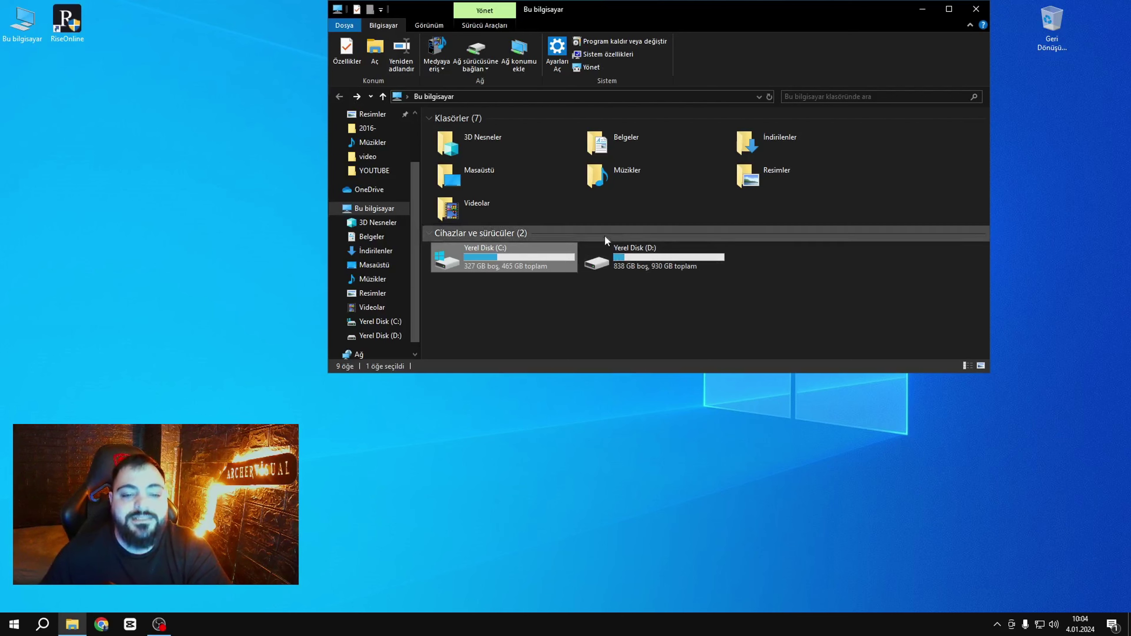
pyautogui.click(641, 263)
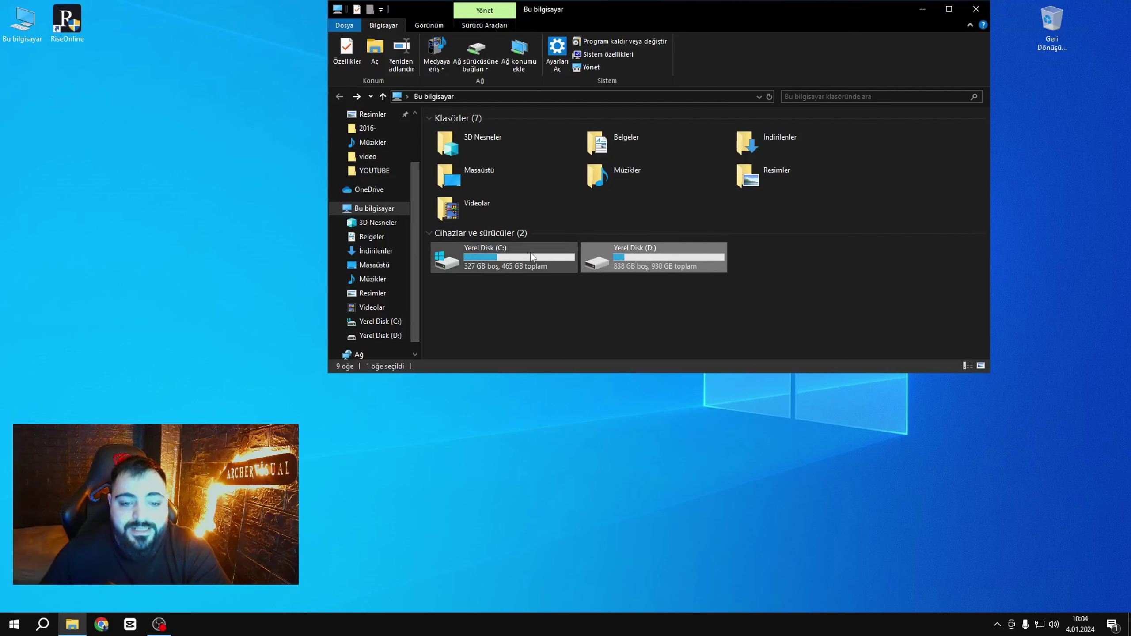
pyautogui.click(651, 278)
pyautogui.click(543, 266)
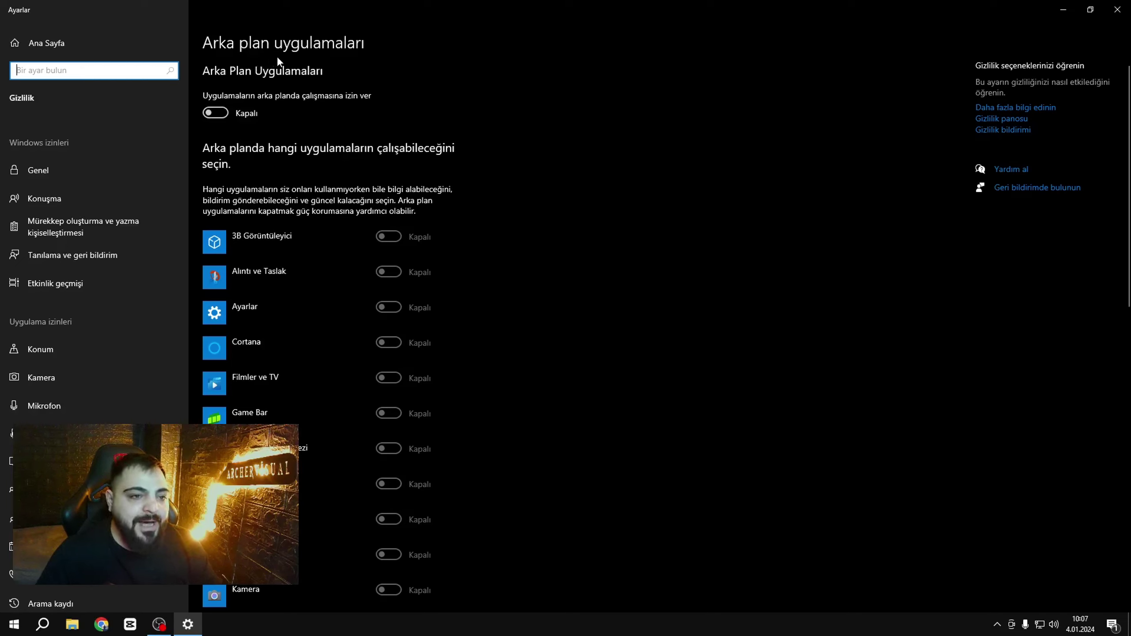
# Review the background apps permission and the full list of apps on the Arka plan uygulamaları privacy page
pyautogui.scroll(-5, 330, 120)
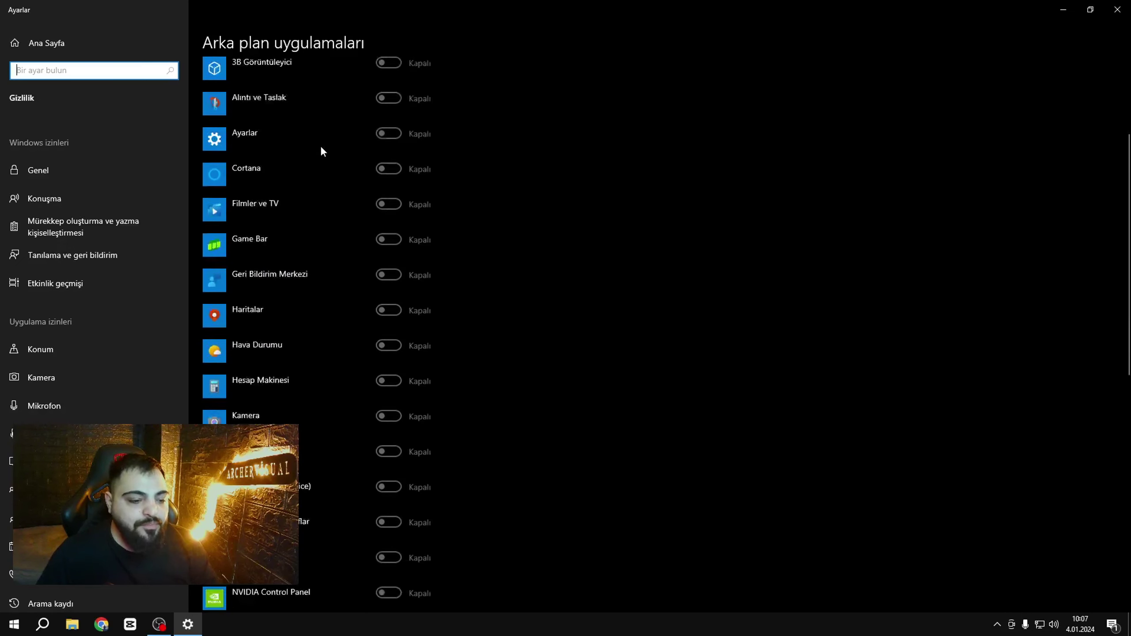
pyautogui.scroll(-2, 323, 151)
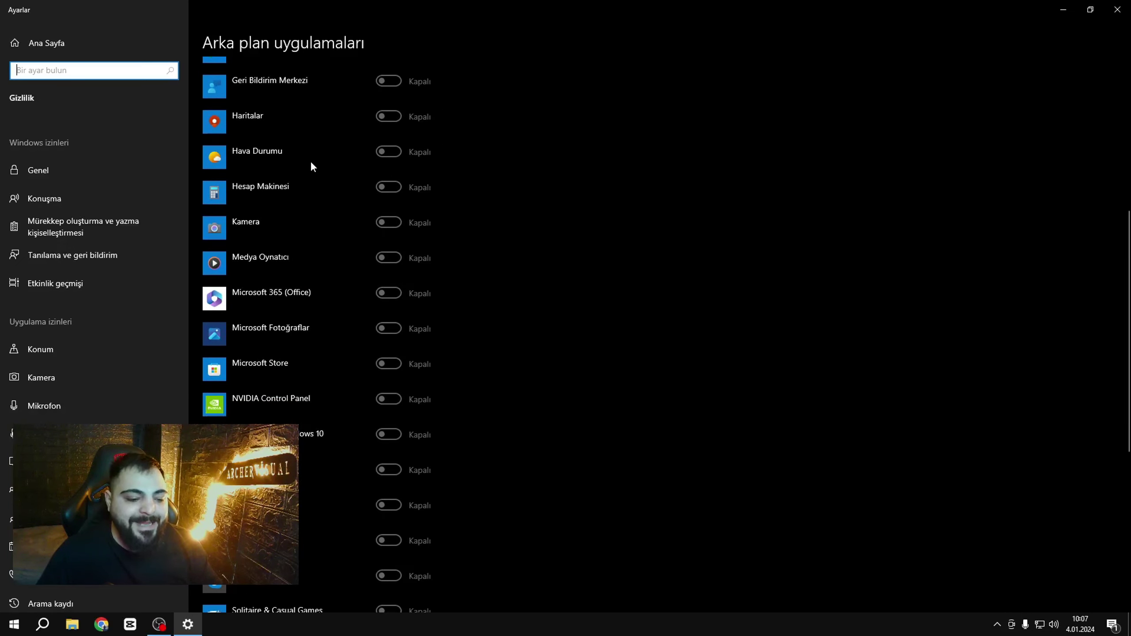
pyautogui.scroll(-6, 312, 164)
pyautogui.scroll(-2, 307, 165)
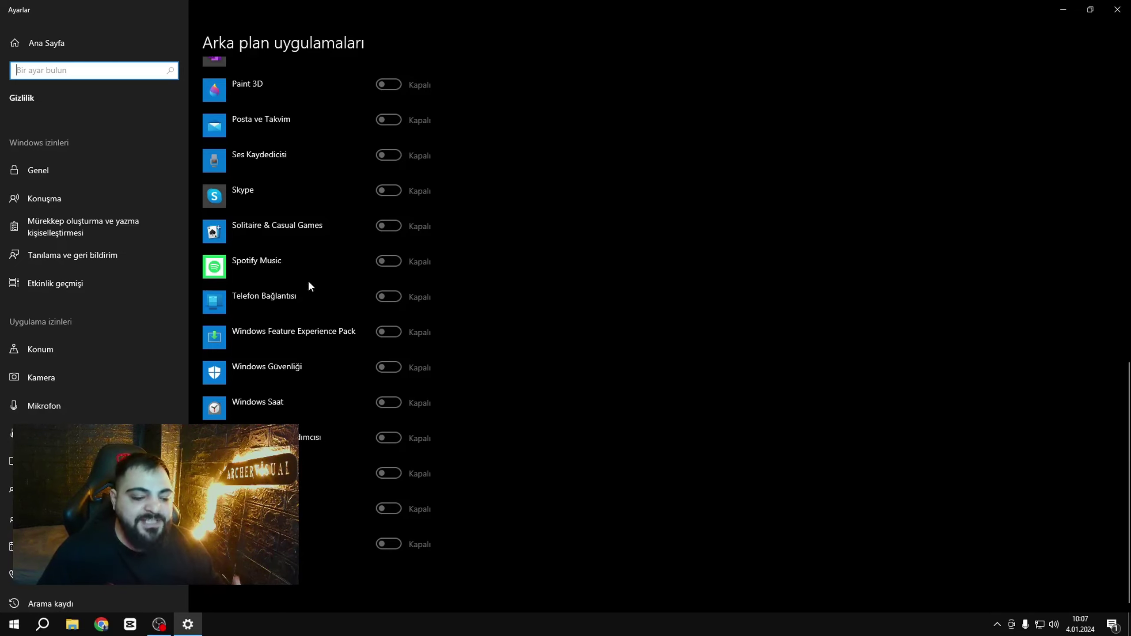
pyautogui.scroll(10, 335, 408)
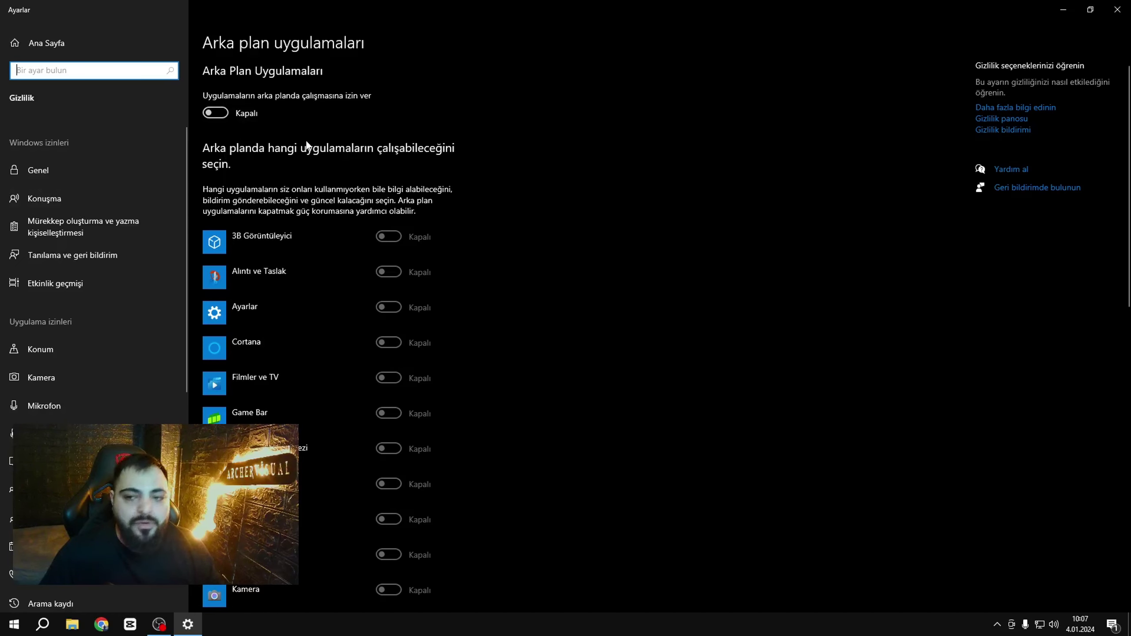
pyautogui.scroll(-2, 347, 257)
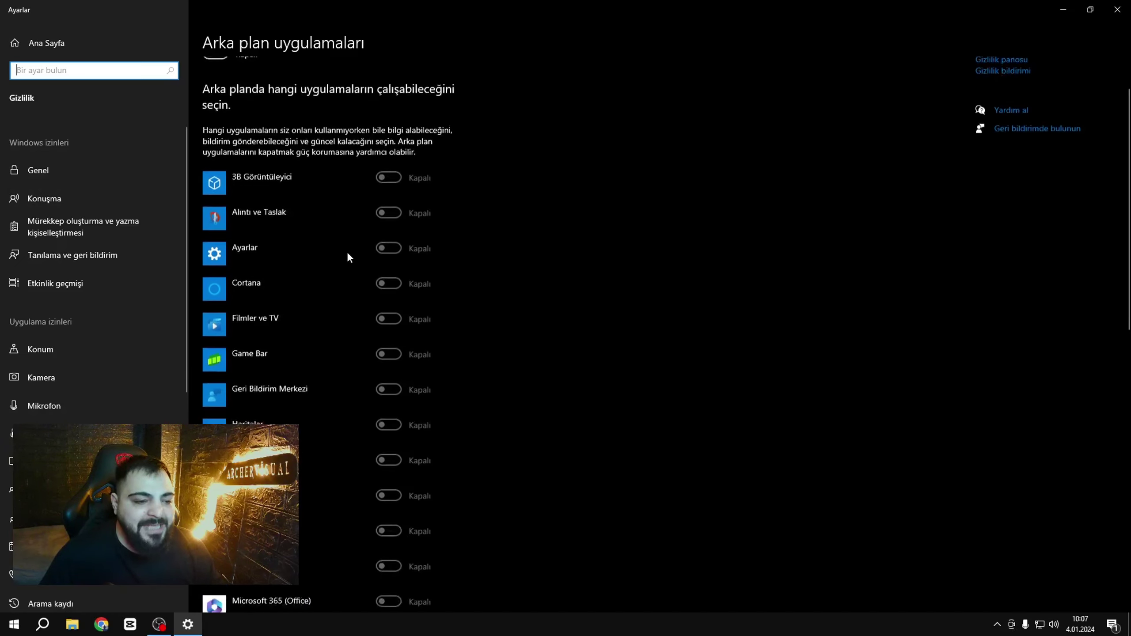
pyautogui.scroll(-8, 347, 258)
pyautogui.scroll(-3, 337, 354)
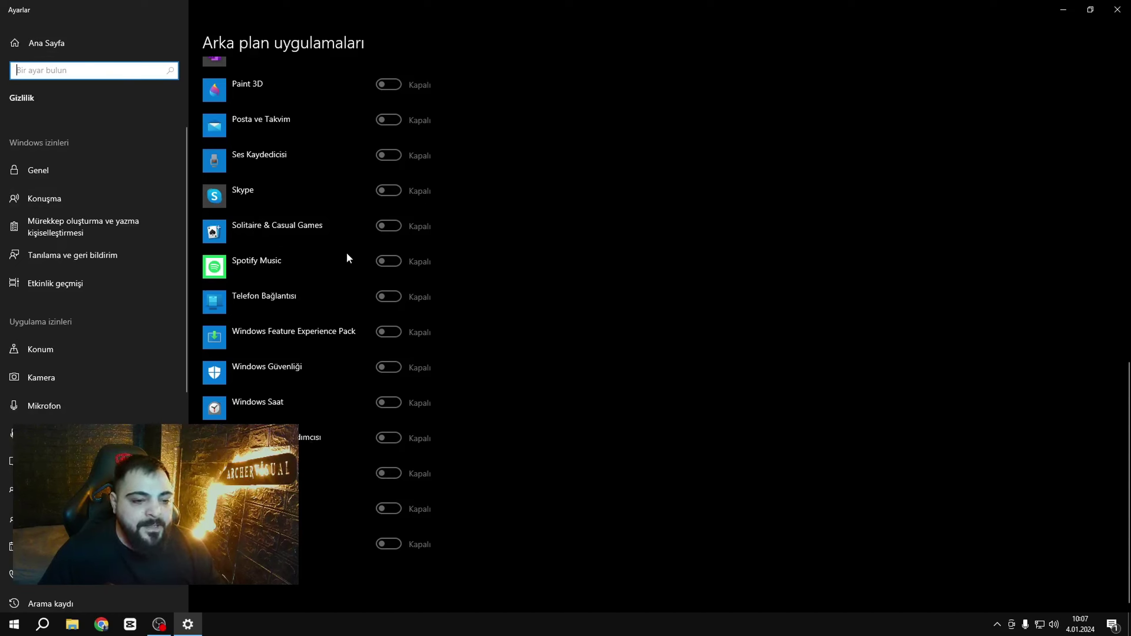
pyautogui.scroll(3, 347, 254)
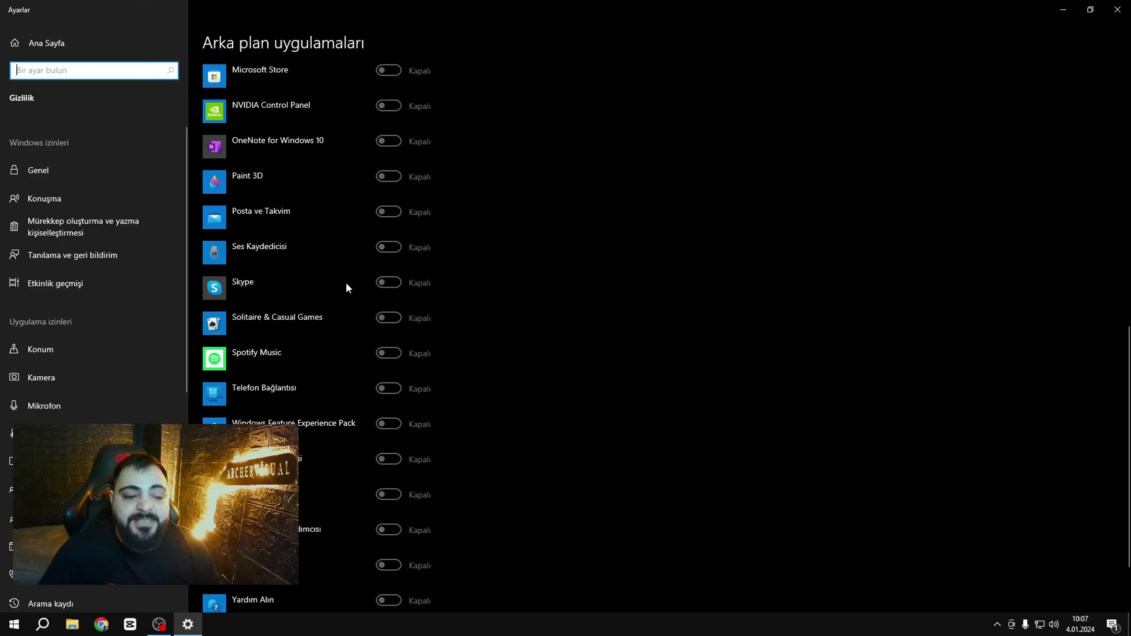
pyautogui.scroll(8, 322, 294)
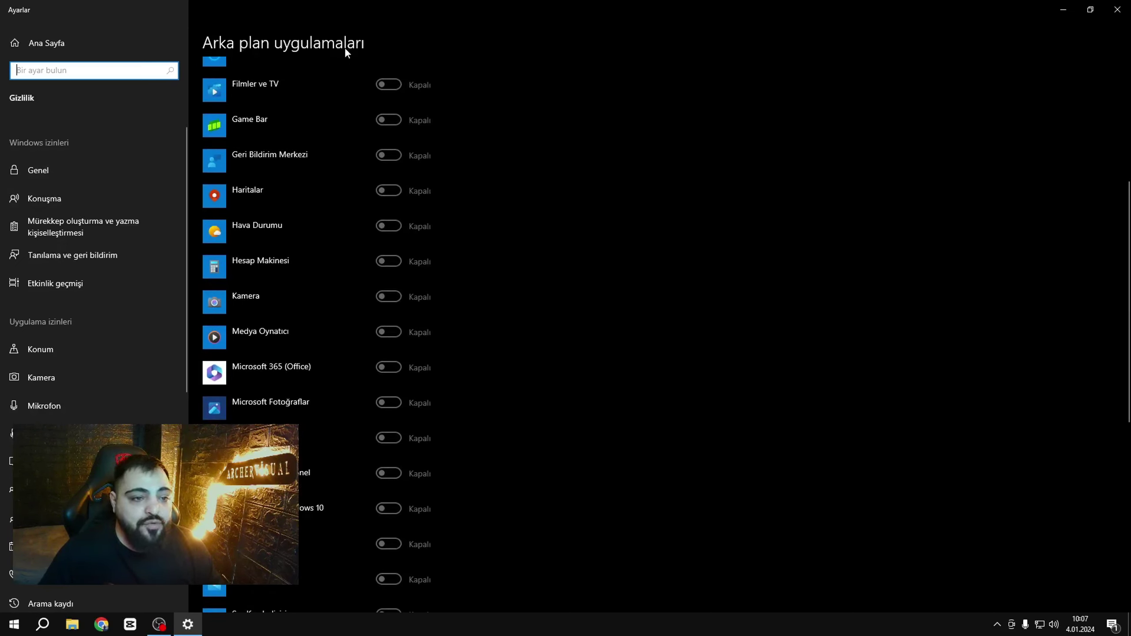
pyautogui.scroll(6, 357, 195)
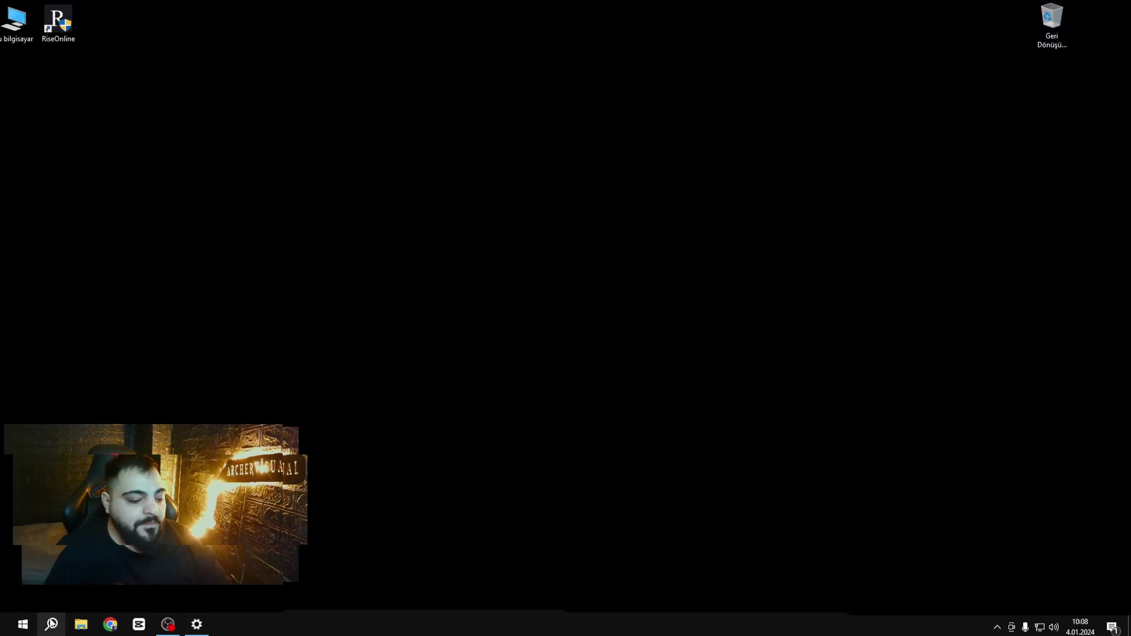
# Search Windows for "görev", launch Görev Yöneticisi, and show its list of startup programs
pyautogui.click(51, 624)
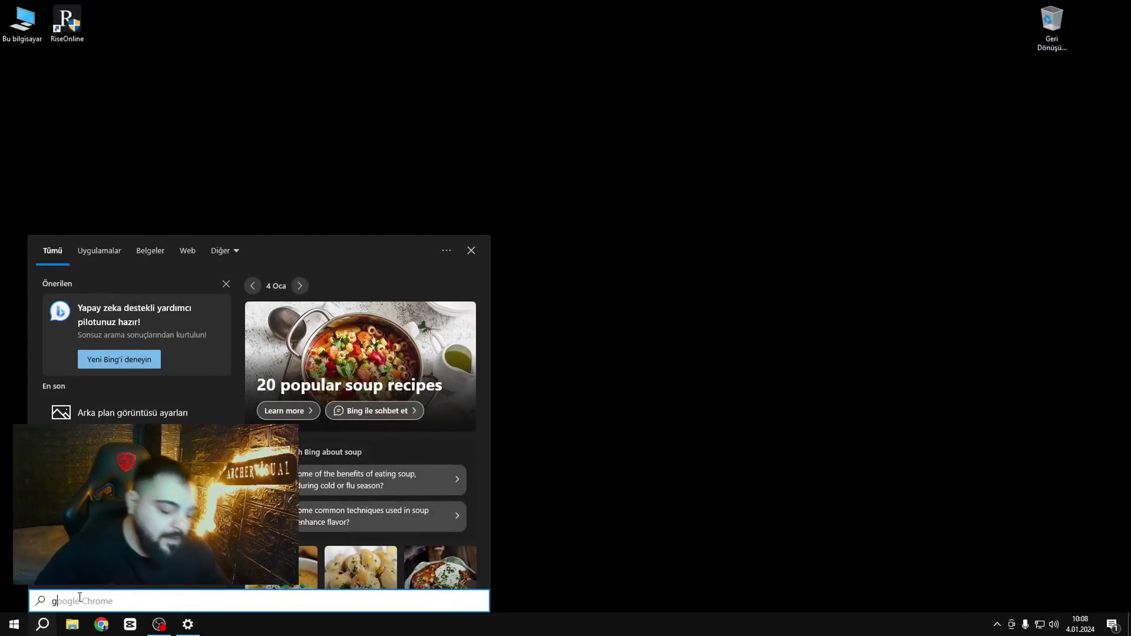
pyautogui.write('gö')
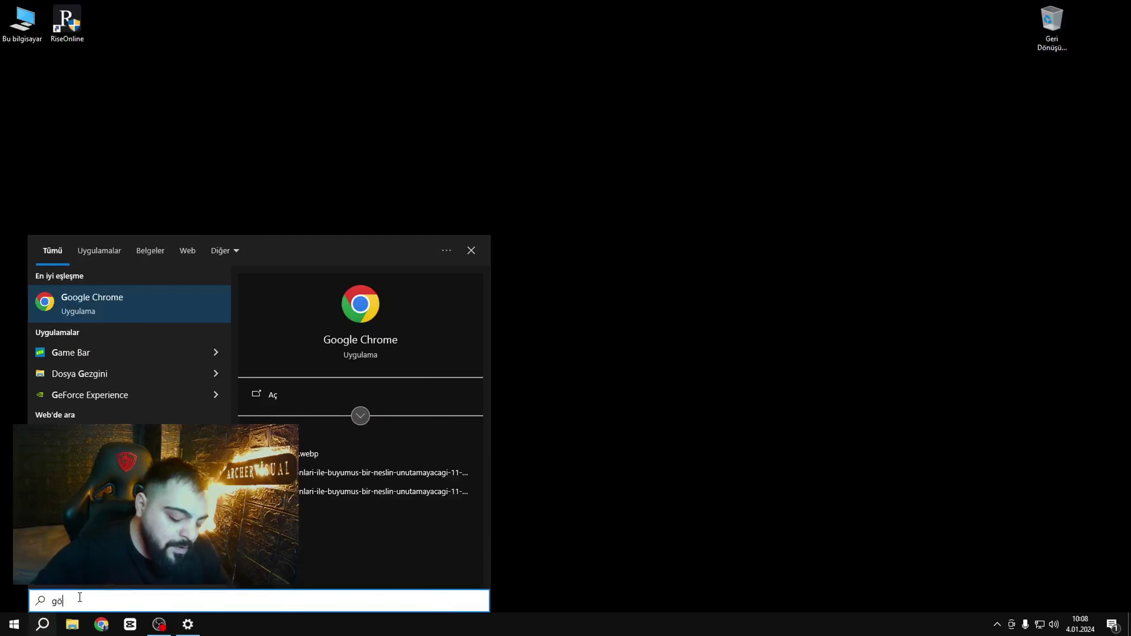
pyautogui.write('rev')
pyautogui.press('Return')
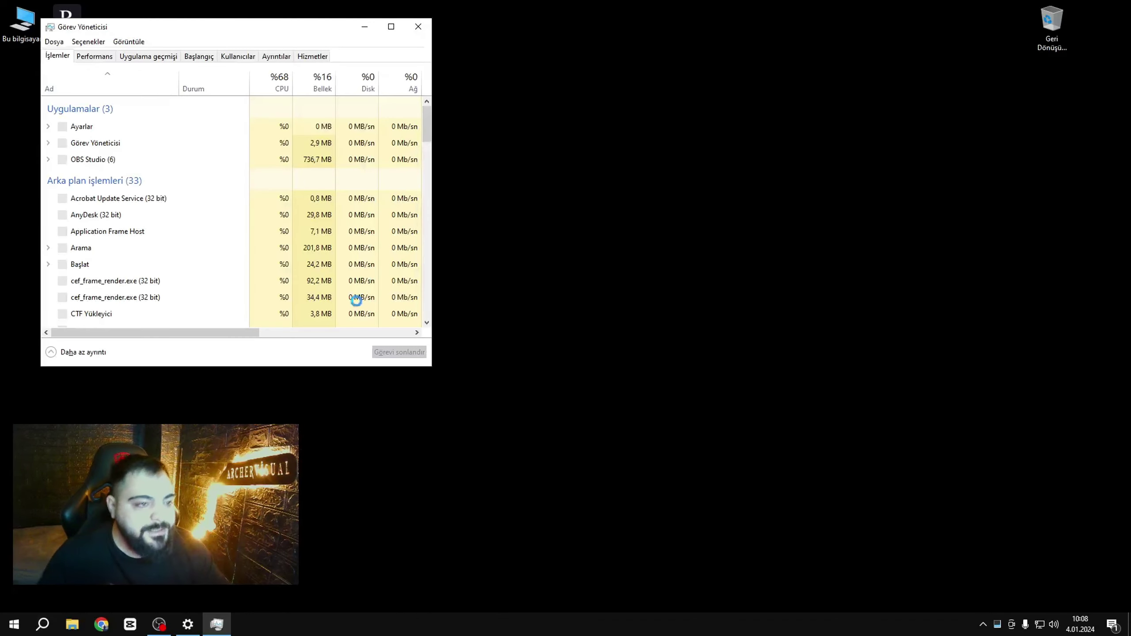
pyautogui.moveTo(218, 34); pyautogui.dragTo(444, 87)
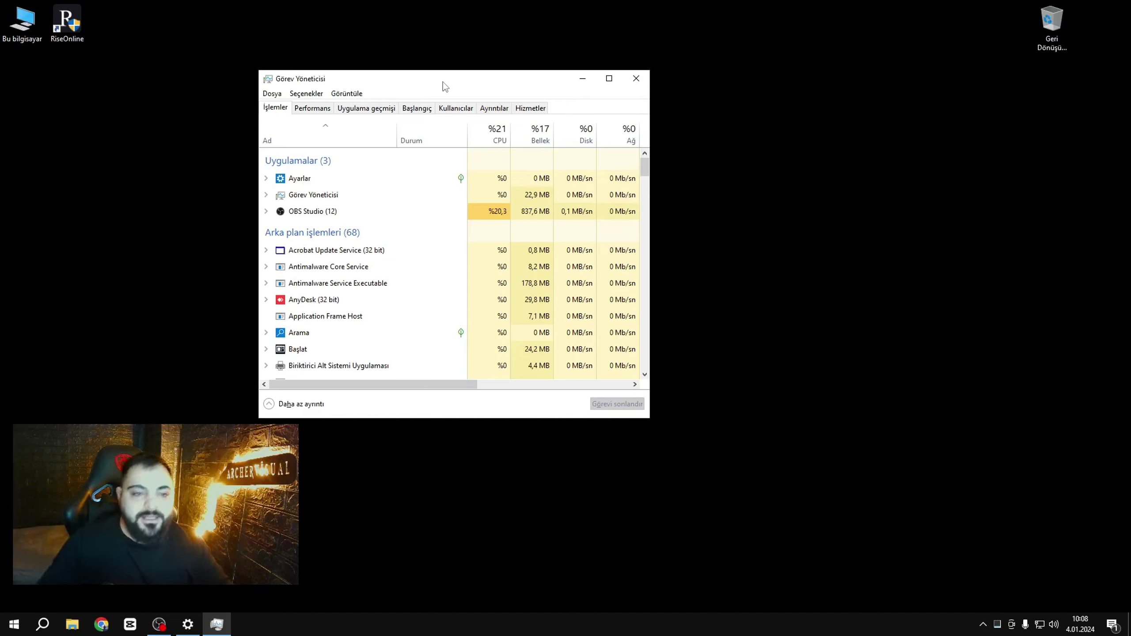
pyautogui.click(418, 110)
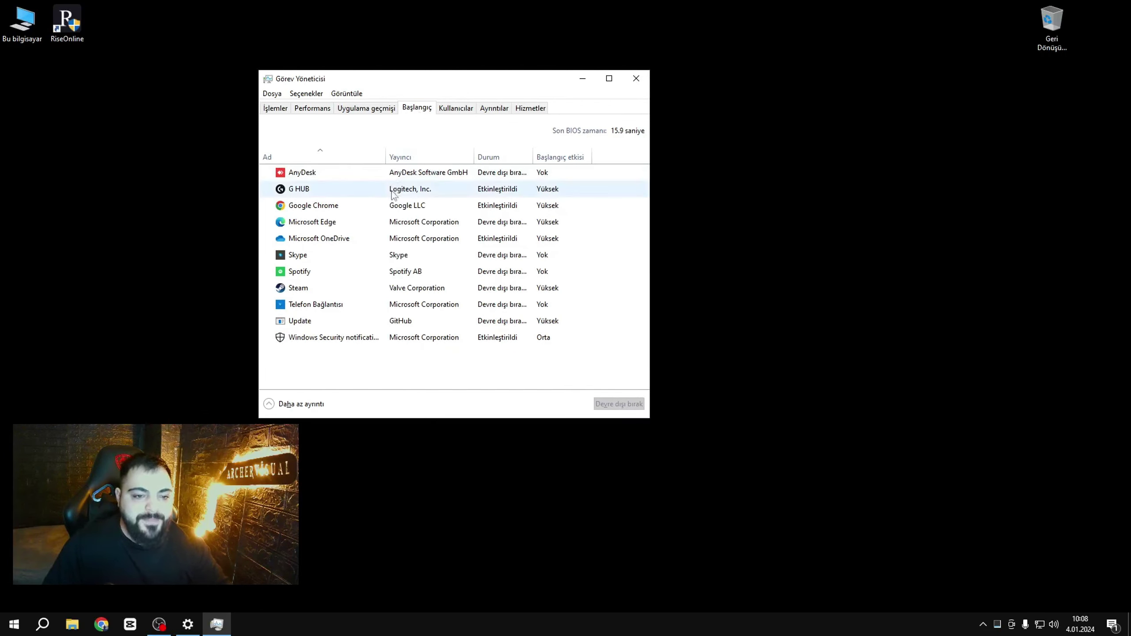